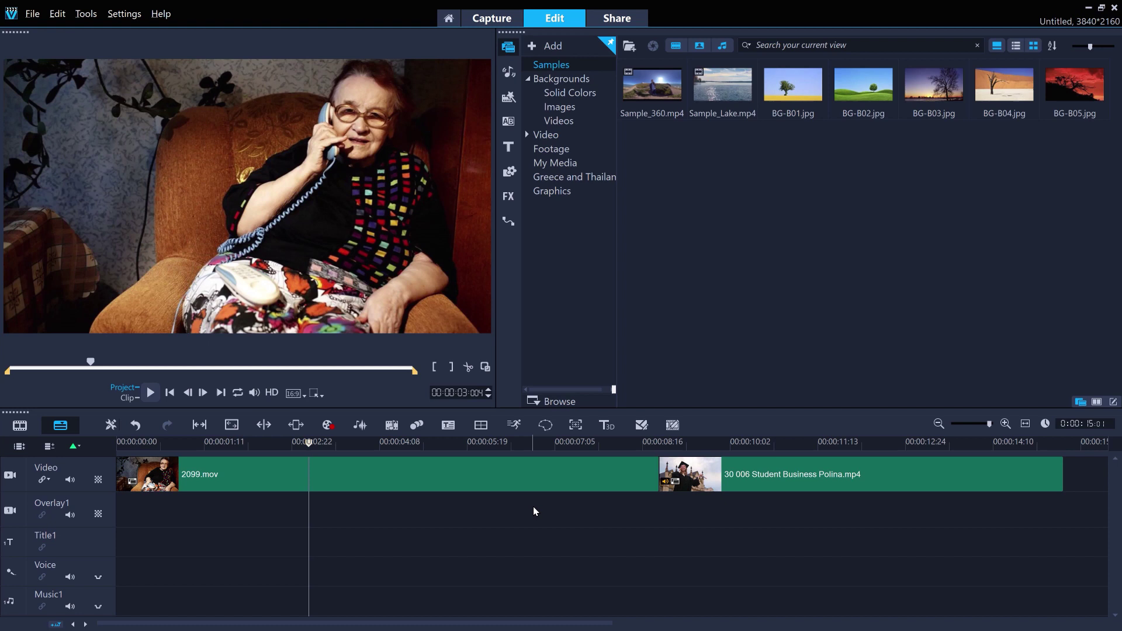
Scrub the timeline and select the 30 006 Student Business Polina.mp4 graduation clip
drag(201, 444, 827, 474)
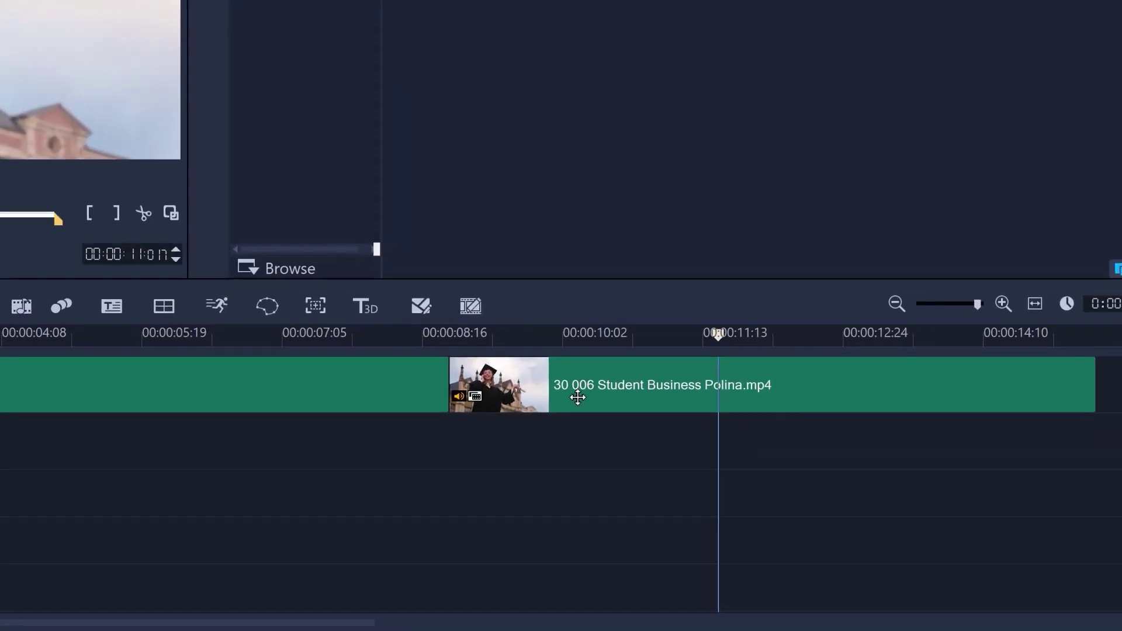
click(745, 482)
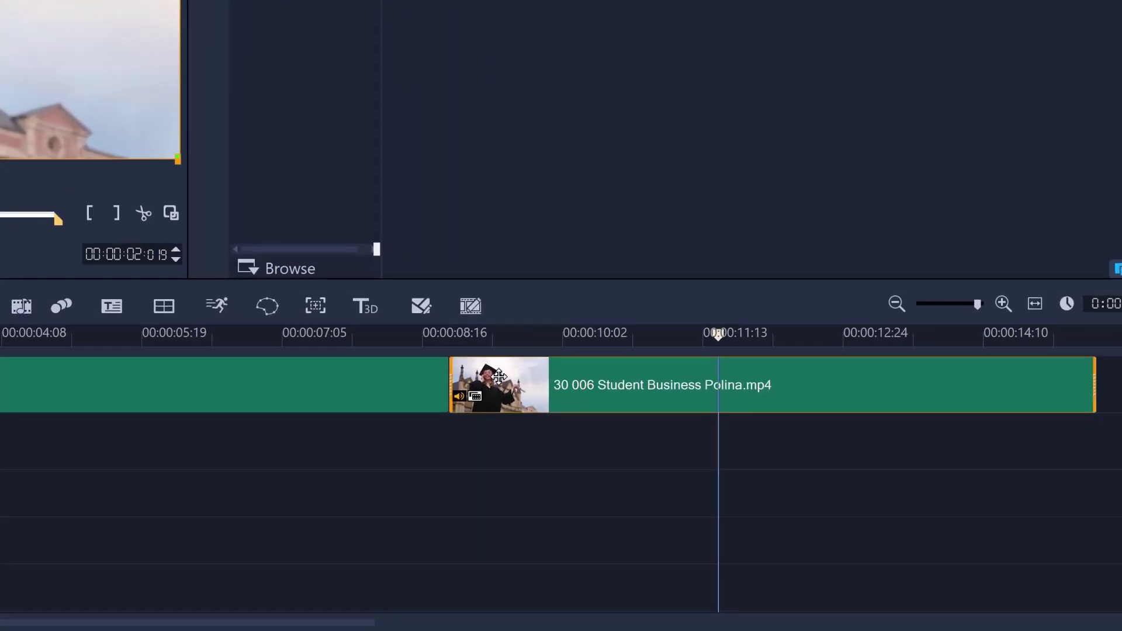
In Mask Creator, draw an ellipse mask over the graduate and nudge it slightly right and down
click(266, 316)
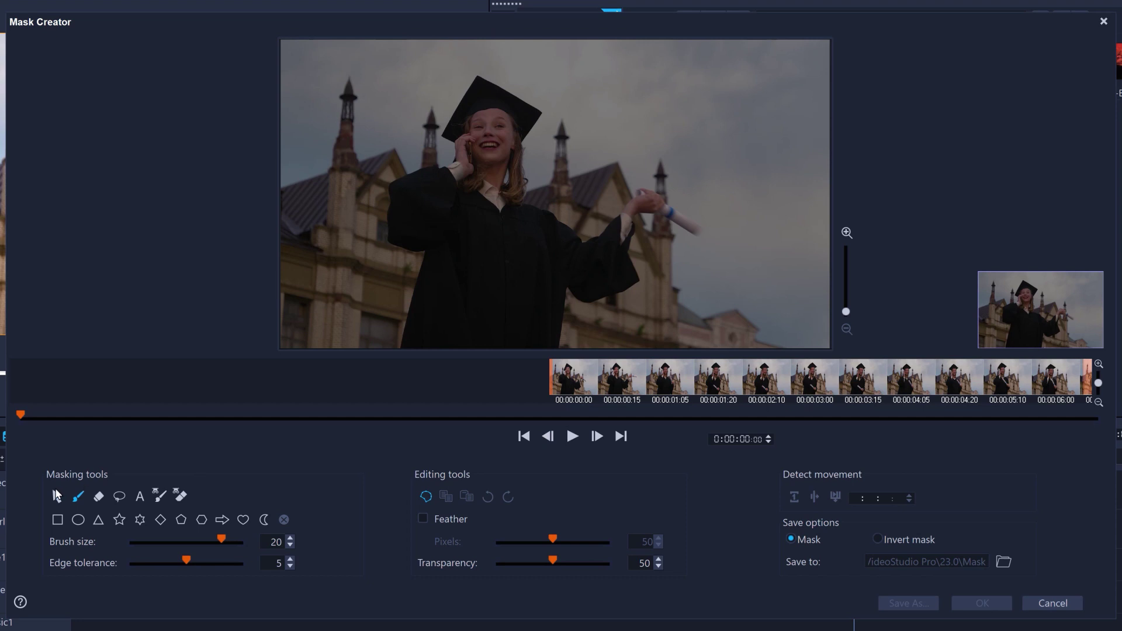
click(79, 522)
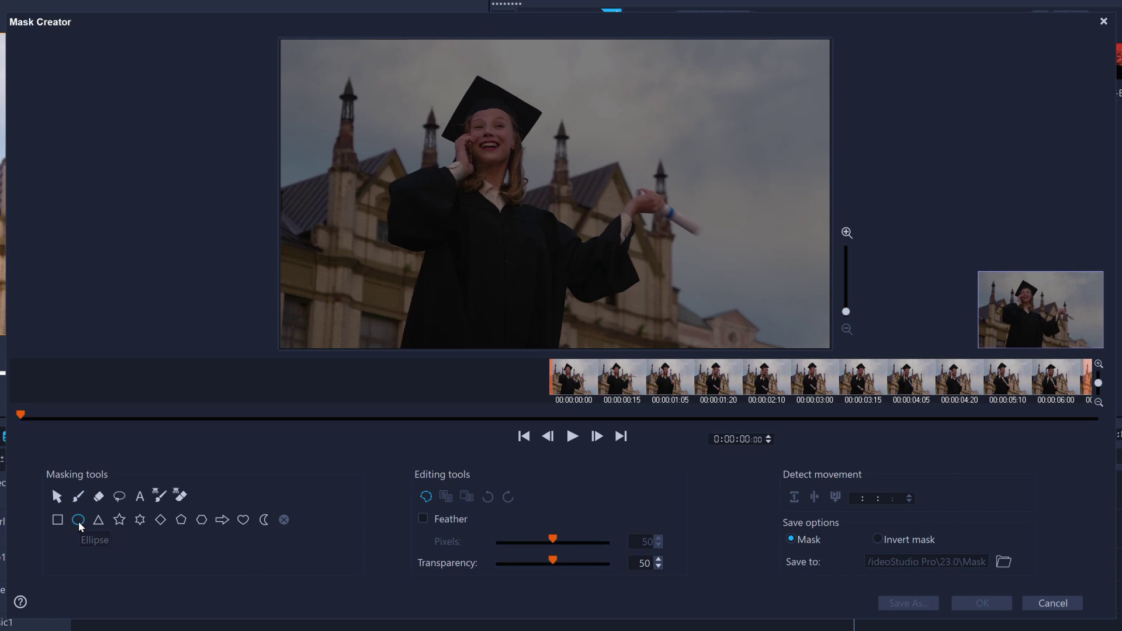
drag(383, 50, 638, 267)
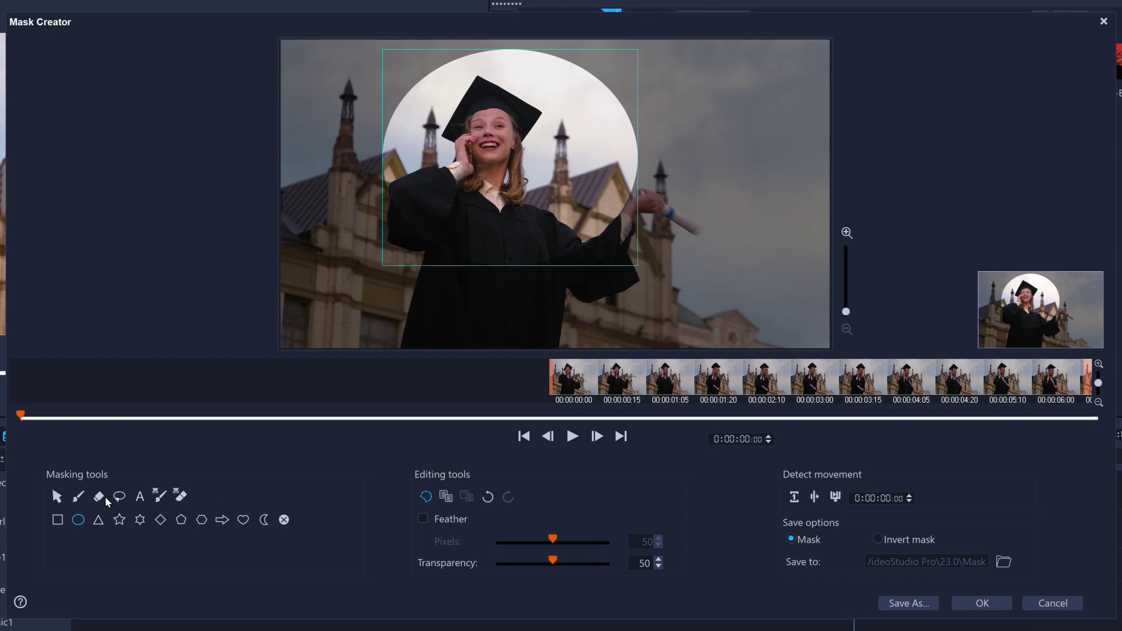
click(56, 496)
drag(480, 177, 495, 180)
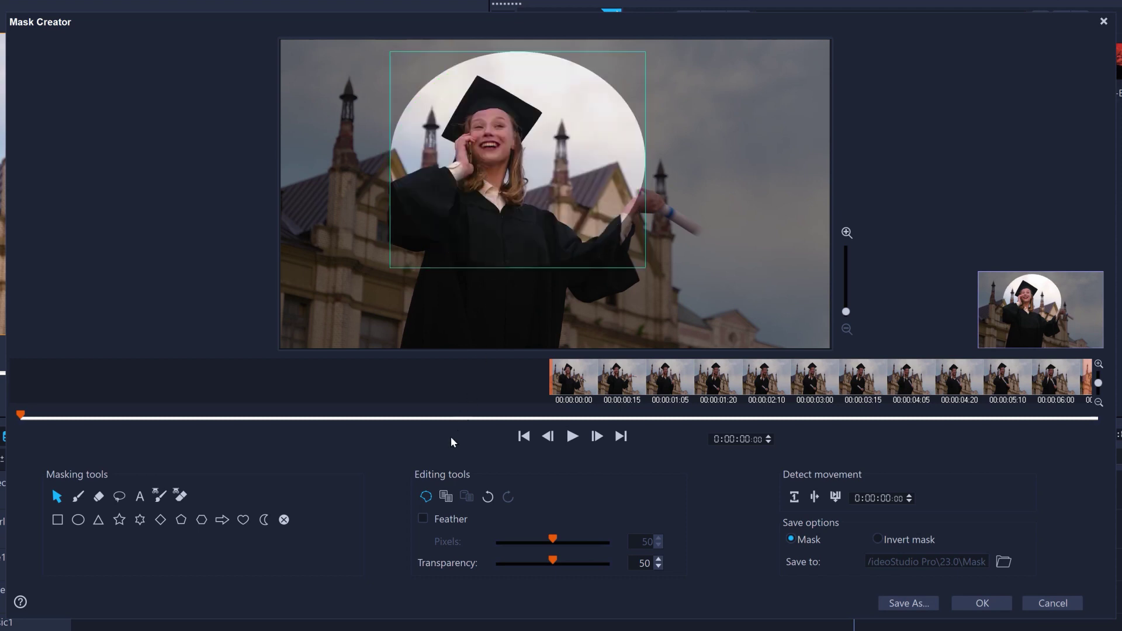
Feather the oval mask to 31 pixels with transparency 55, keep it non-inverted, and apply it
click(422, 517)
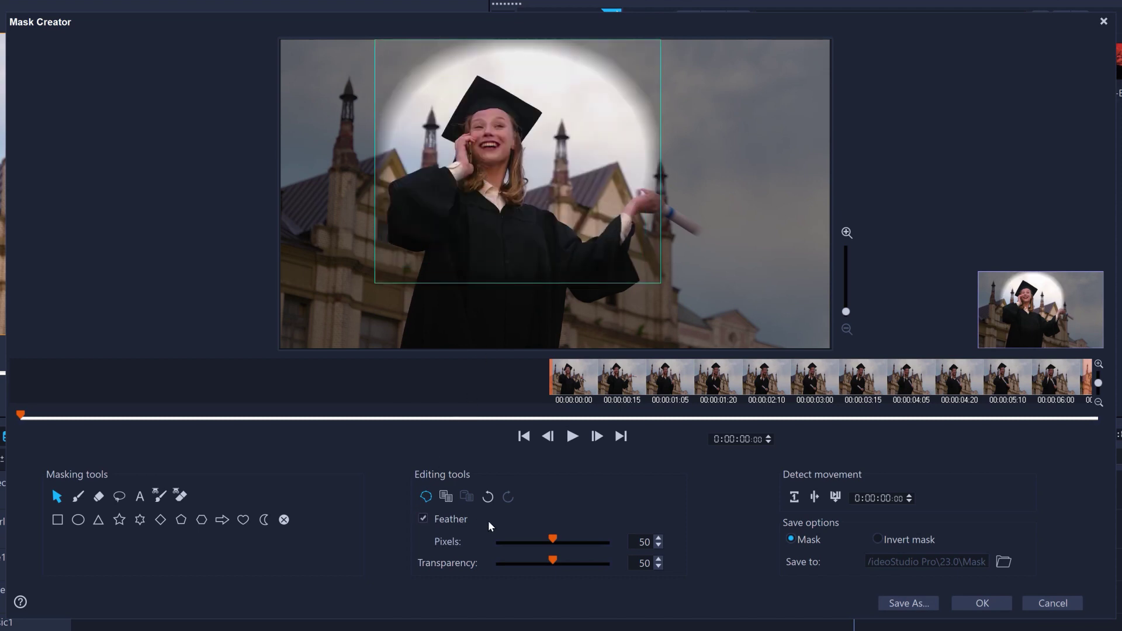
drag(553, 540, 531, 541)
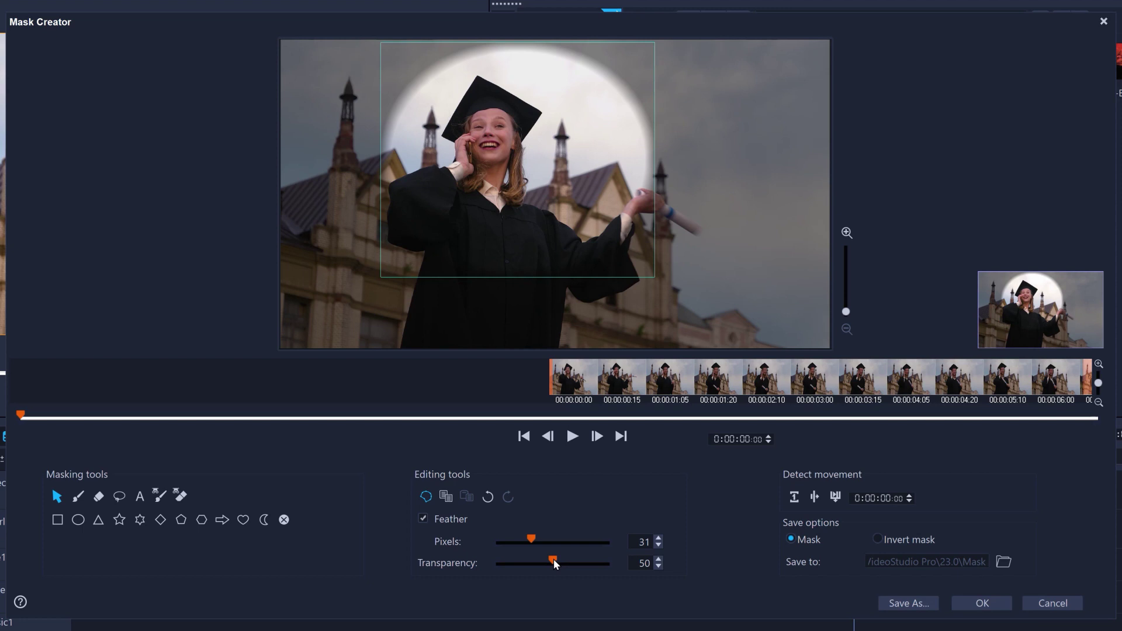
drag(553, 558, 636, 566)
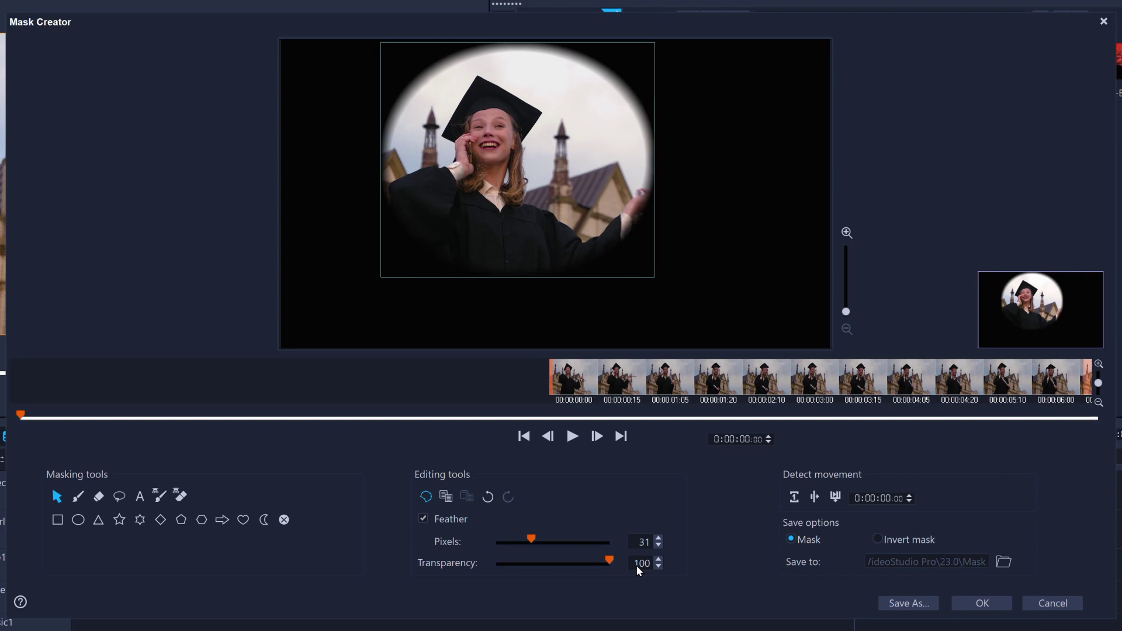
drag(609, 561, 559, 562)
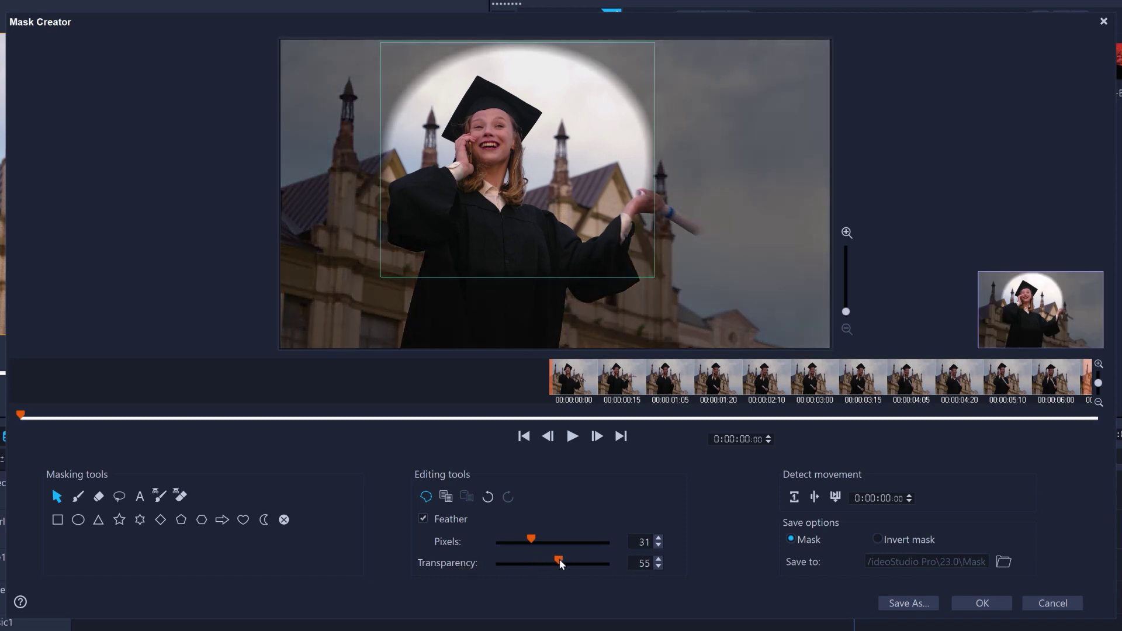
click(879, 538)
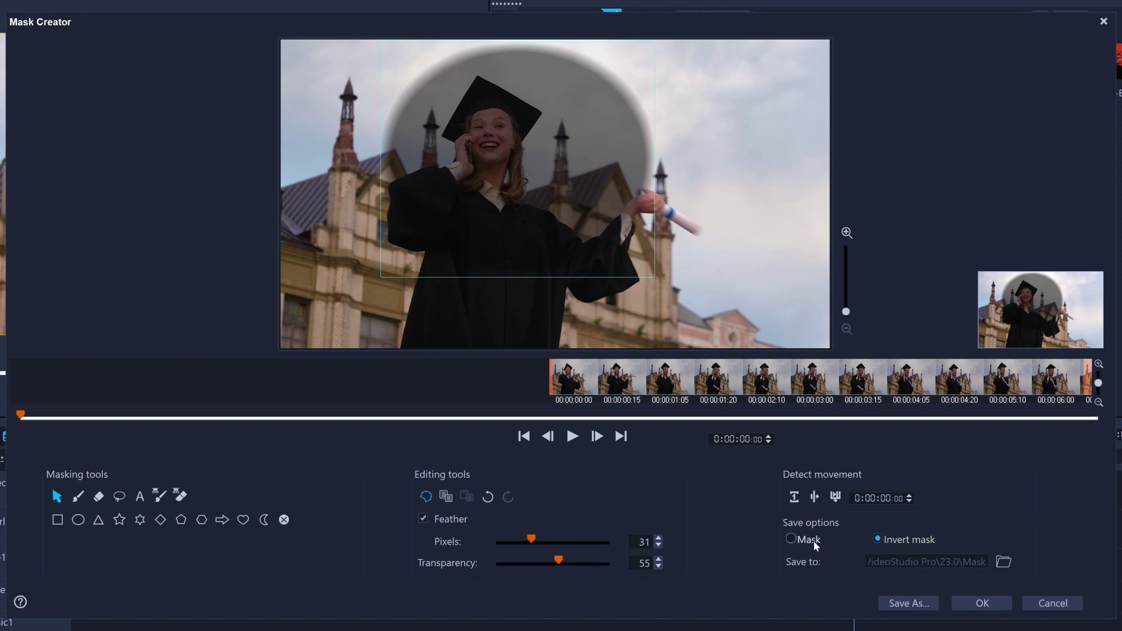
click(791, 540)
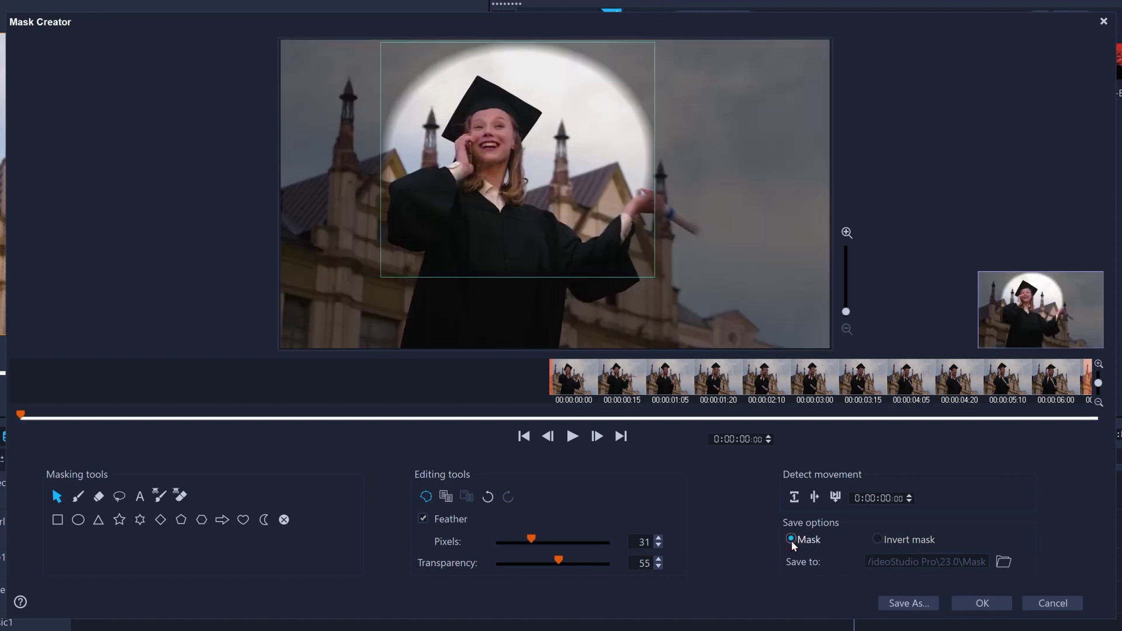
click(974, 604)
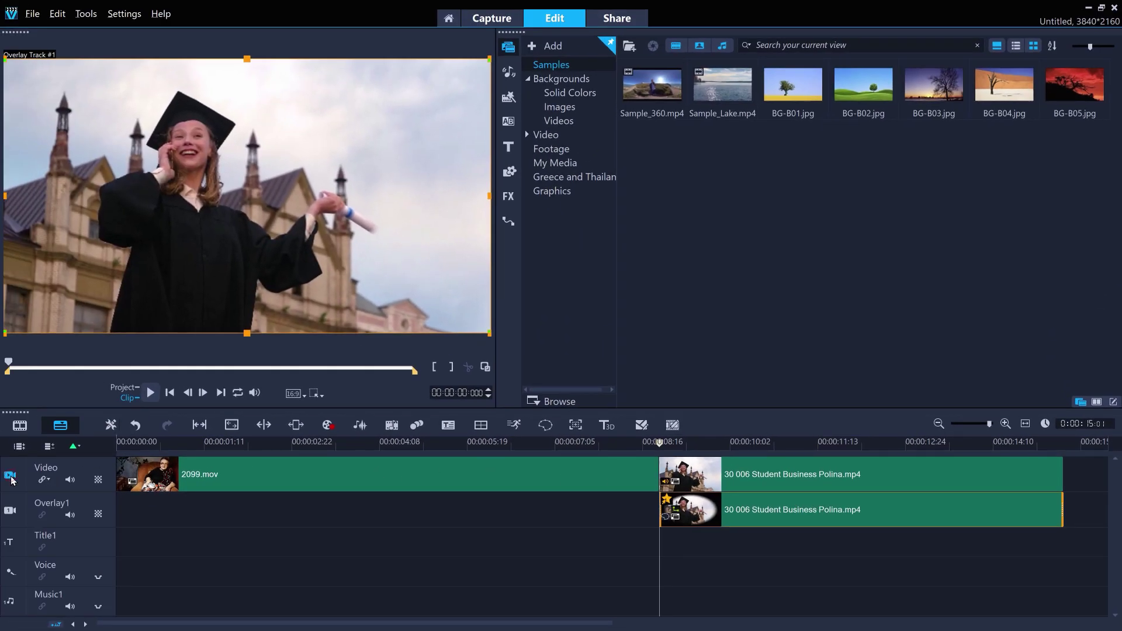
Delete the unmasked graduation clip and move the masked overlay to start near 00:00:00:22
click(12, 481)
click(11, 481)
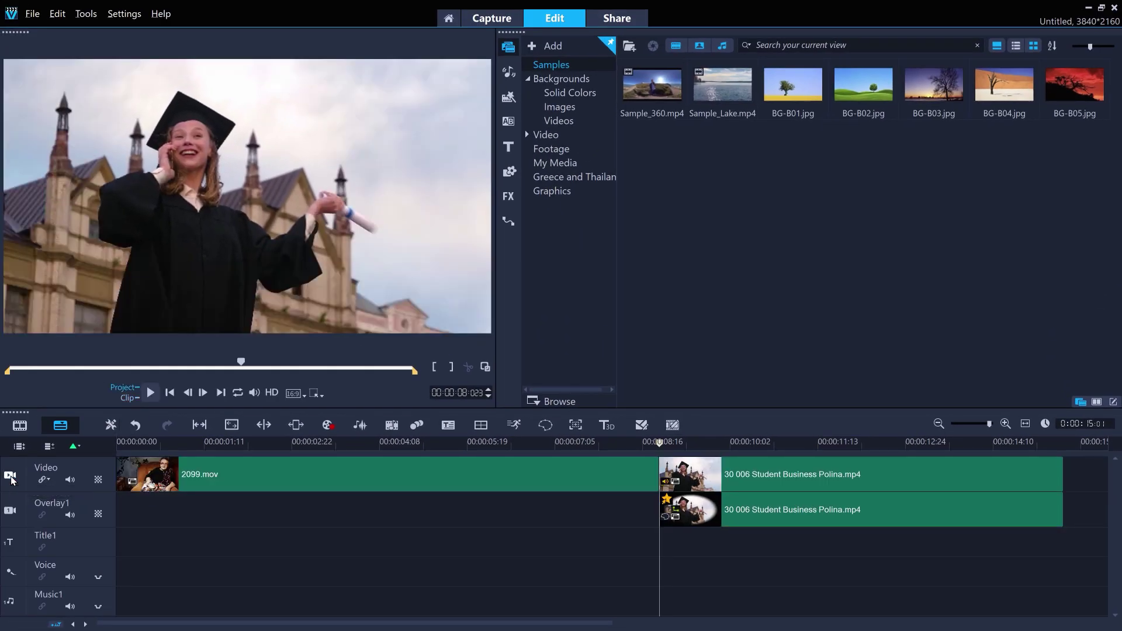
click(783, 484)
key(Delete)
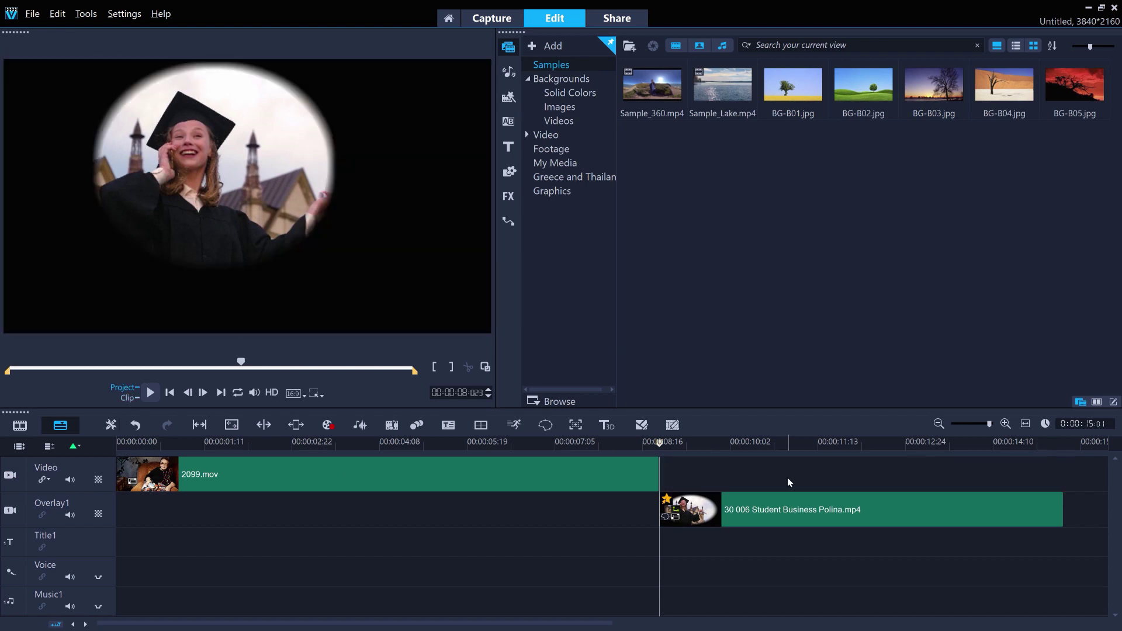
drag(782, 504, 294, 501)
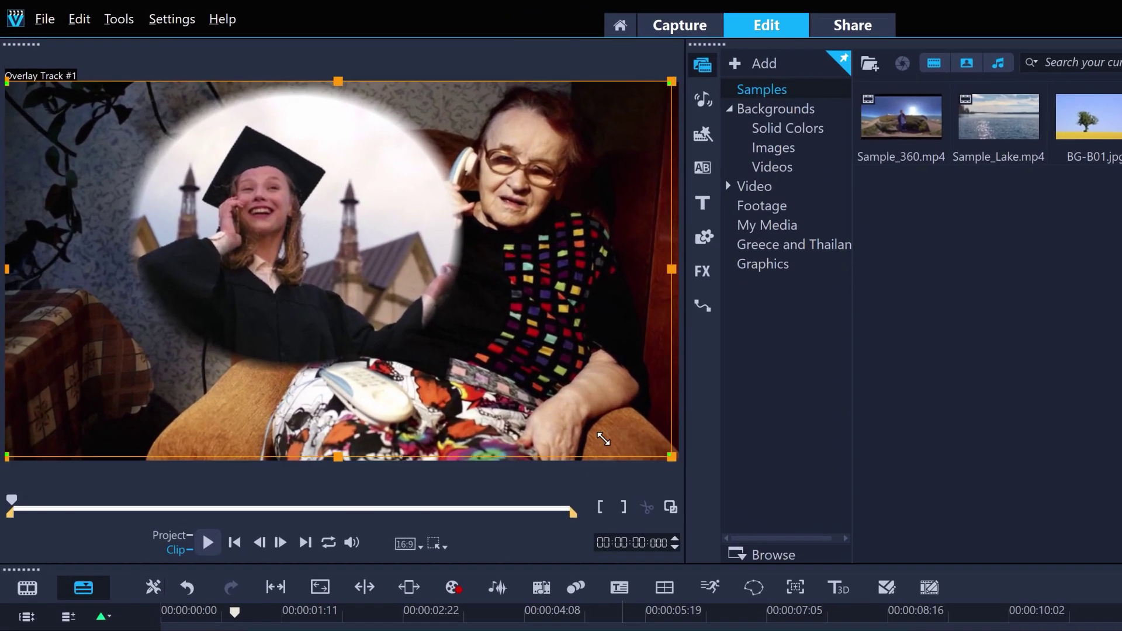
Shrink and reshape the oval overlay into the upper left, then play the whole project
drag(489, 333, 287, 218)
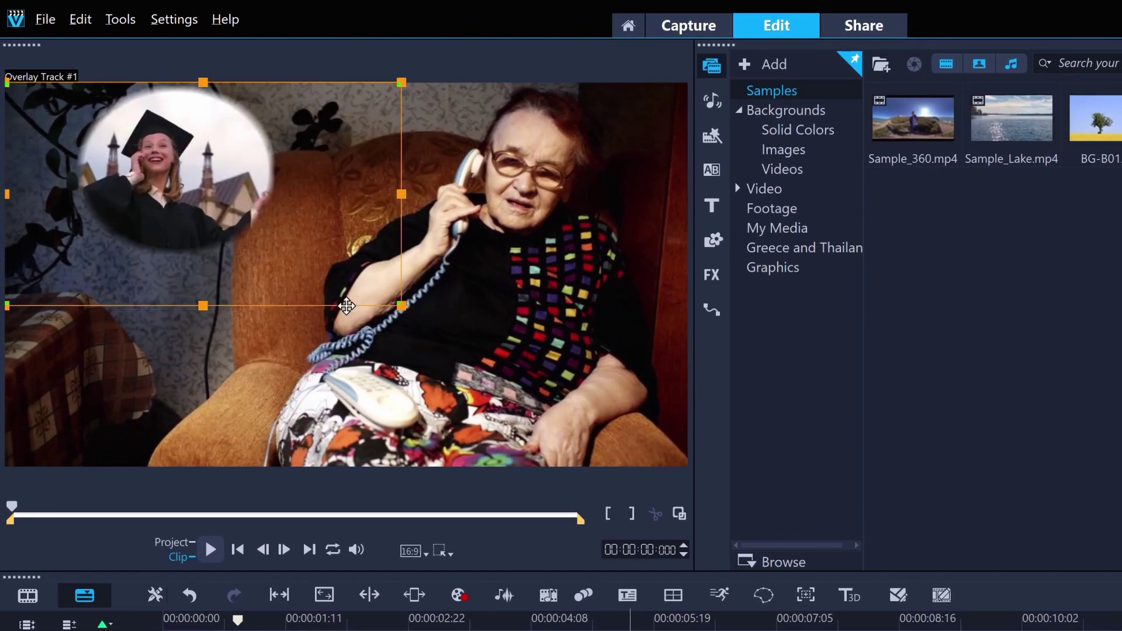
drag(401, 305, 461, 339)
drag(397, 140, 417, 165)
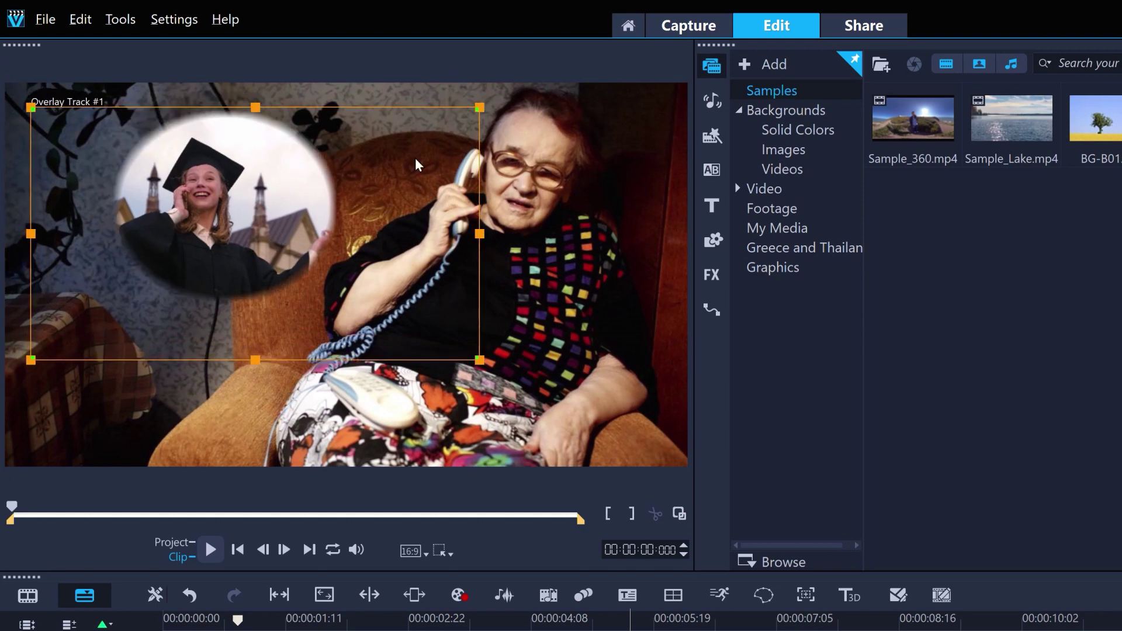
drag(479, 108, 425, 106)
drag(424, 360, 416, 323)
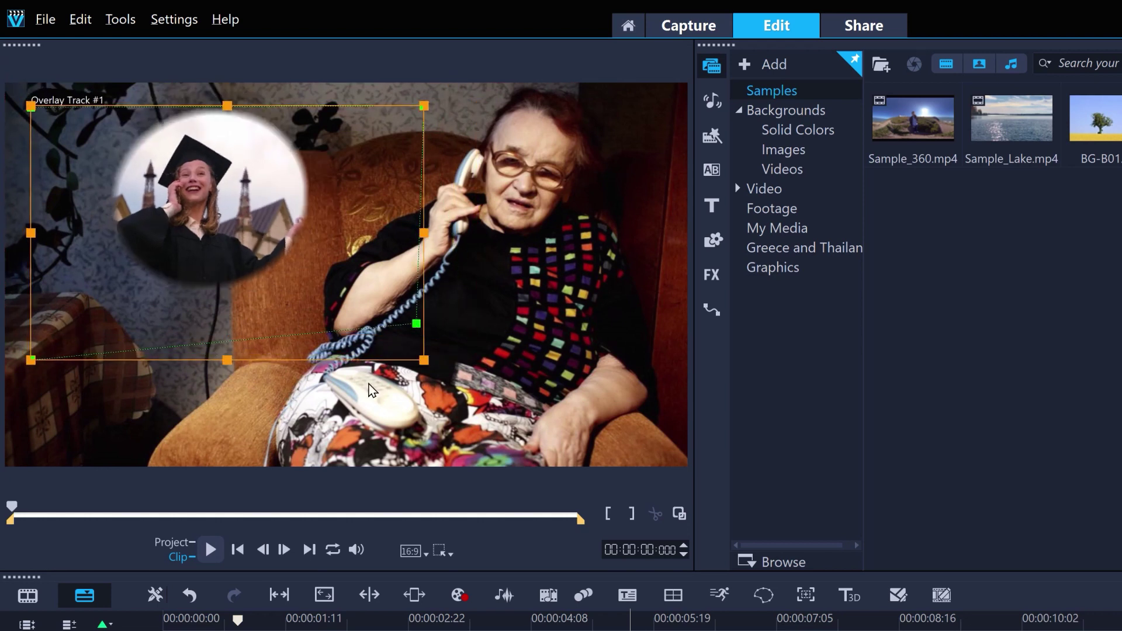
click(172, 542)
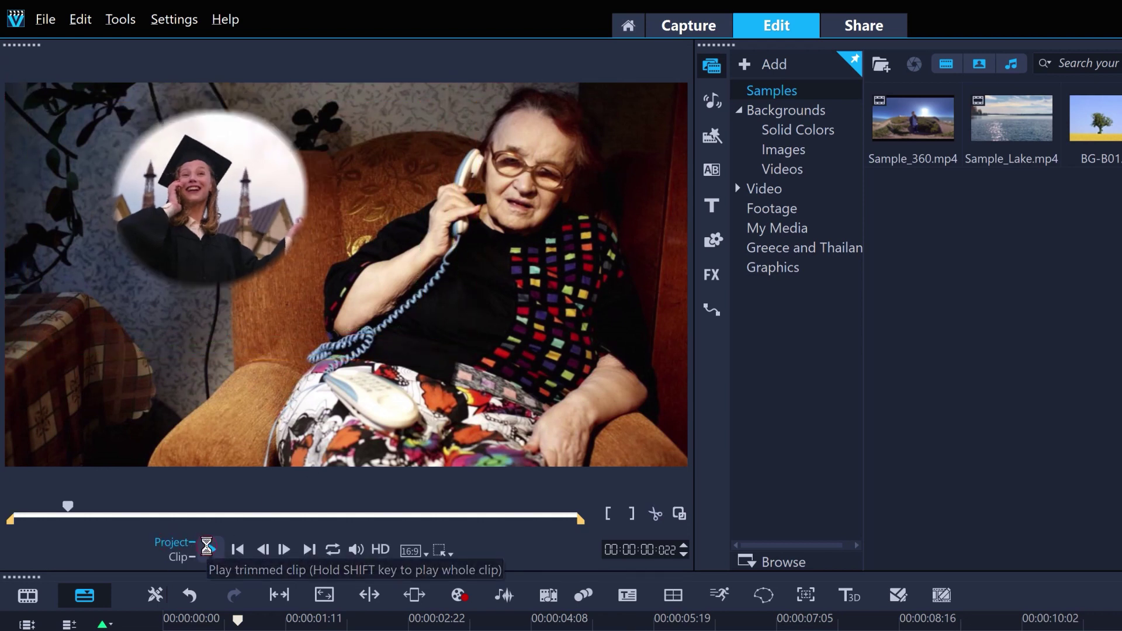
click(207, 548)
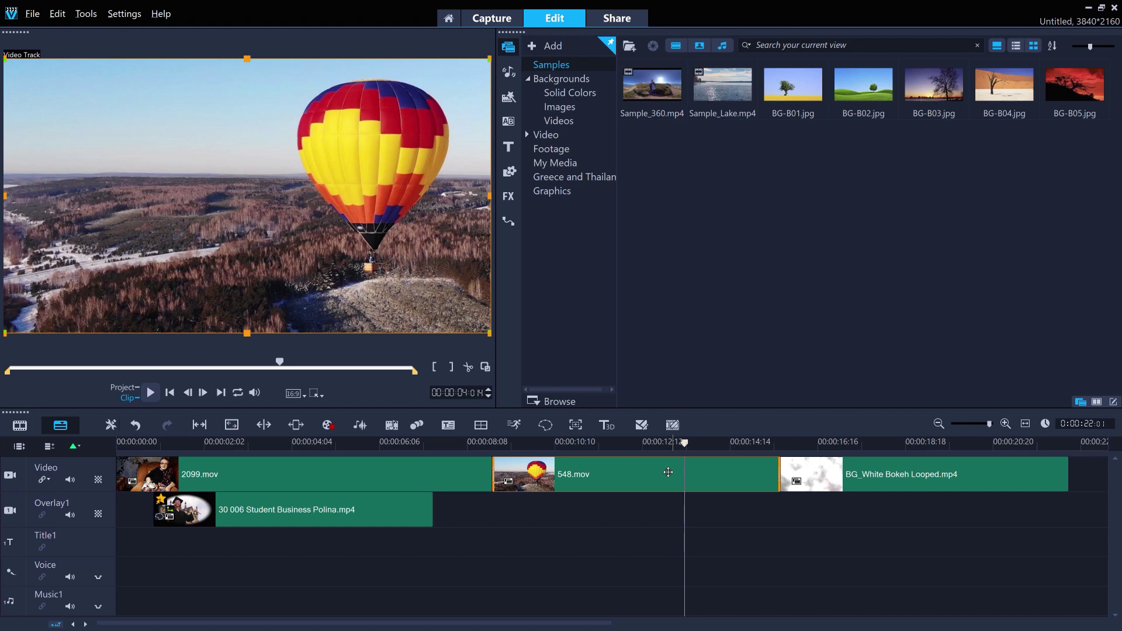
Create a HOTAIR text mask on the balloon clip in ChunkFive font at size 203
click(545, 425)
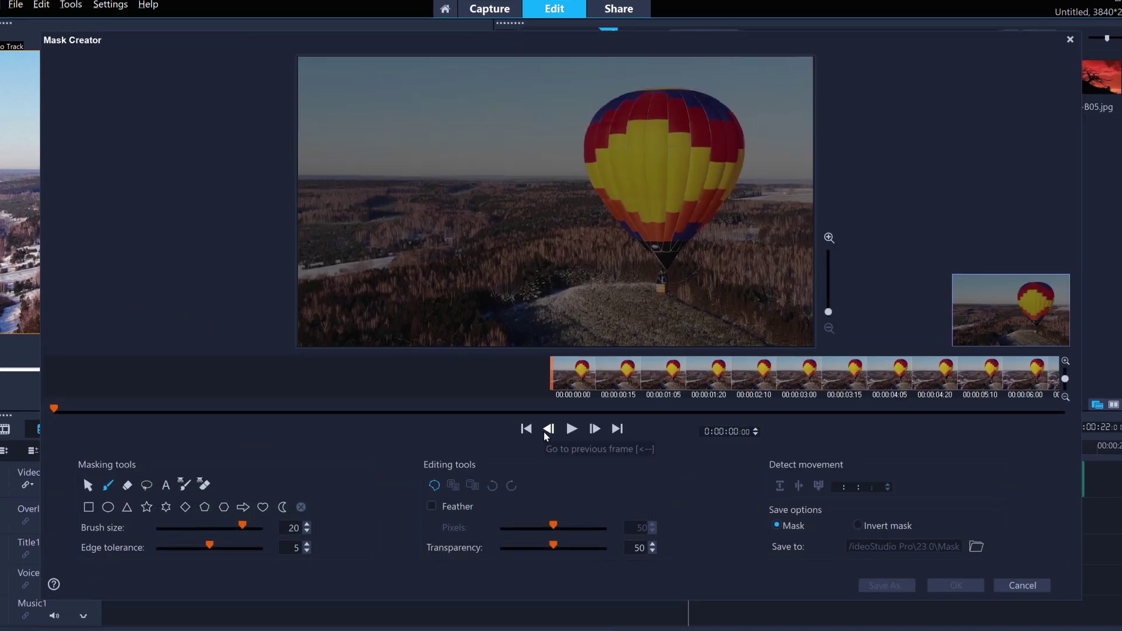
click(141, 498)
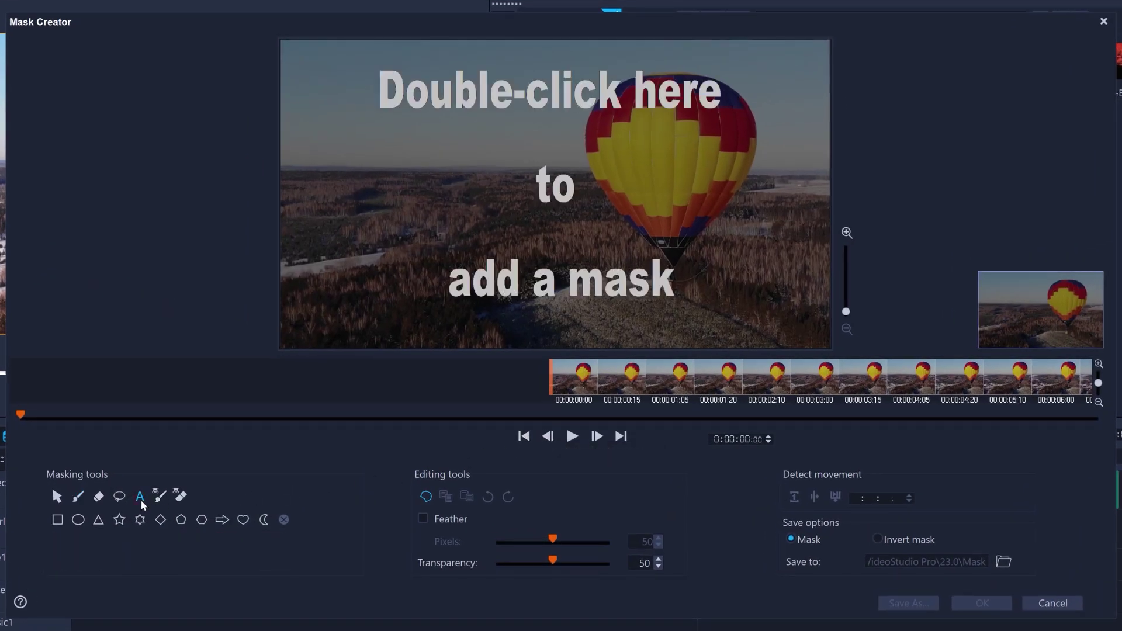
double_click(286, 166)
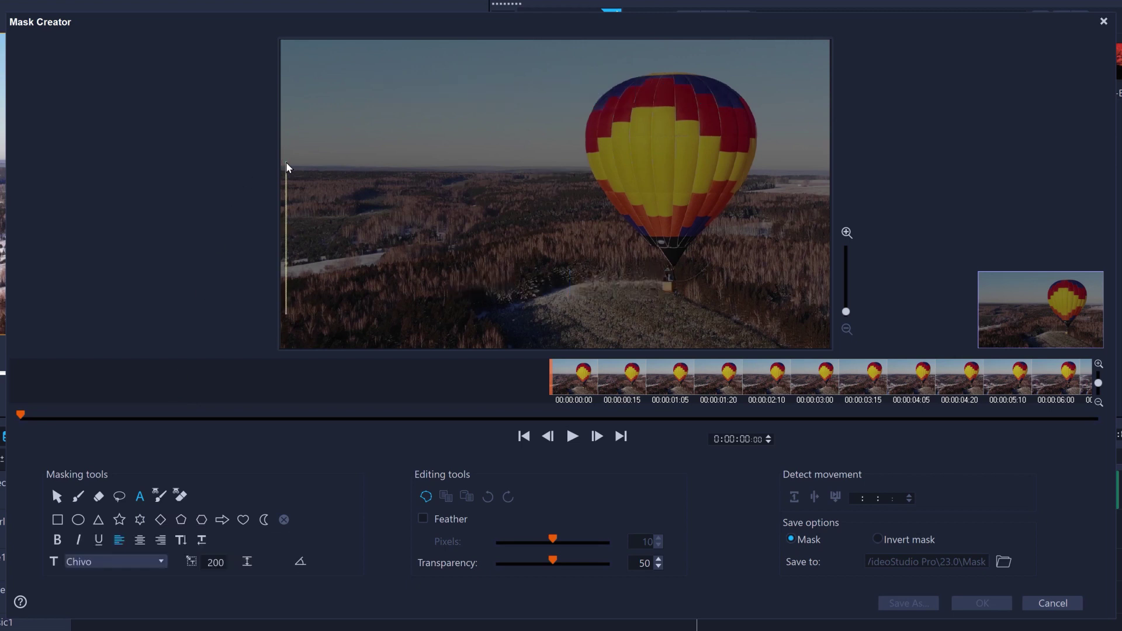
text(HOTAIR)
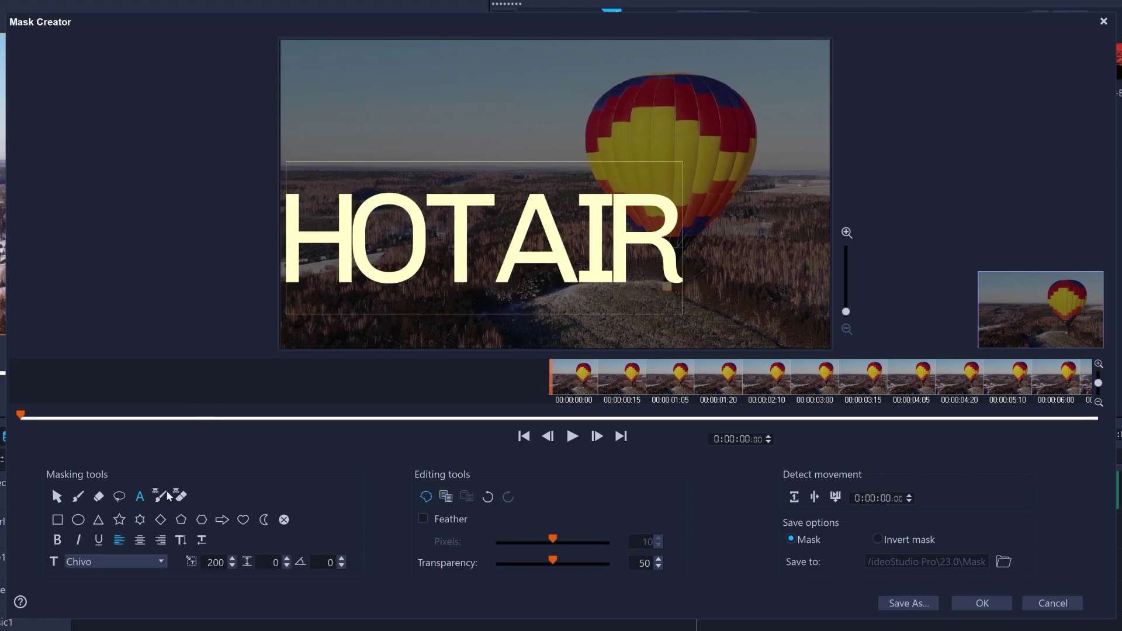
click(135, 561)
click(210, 545)
click(234, 559)
click(233, 560)
click(233, 560)
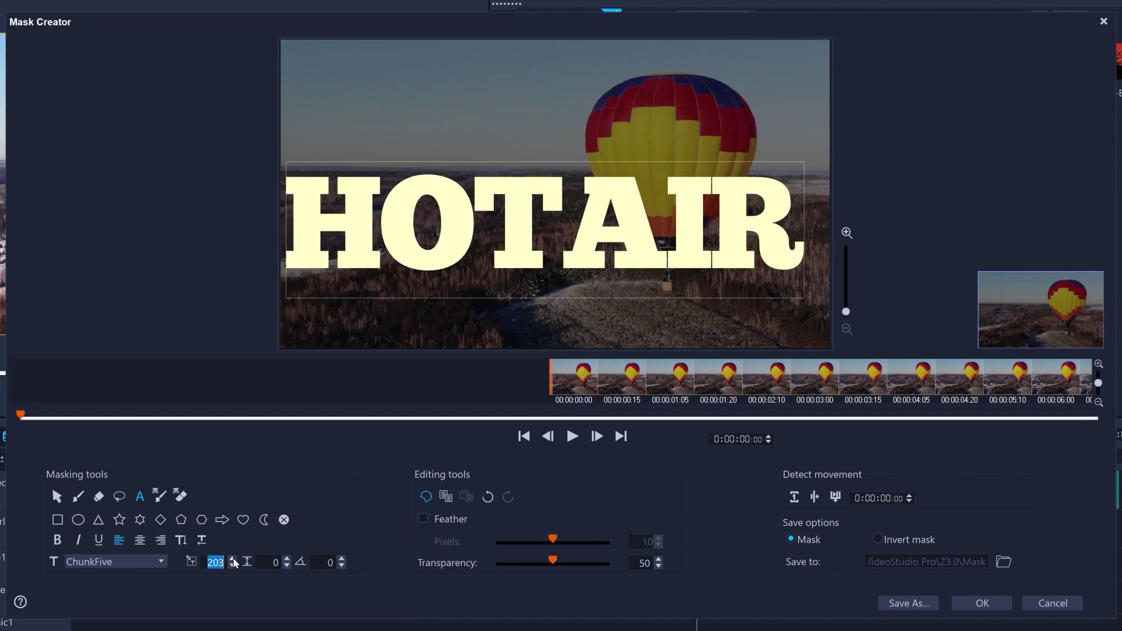
Commit the HOTAIR mask, move it up into the upper middle, and apply it
click(390, 337)
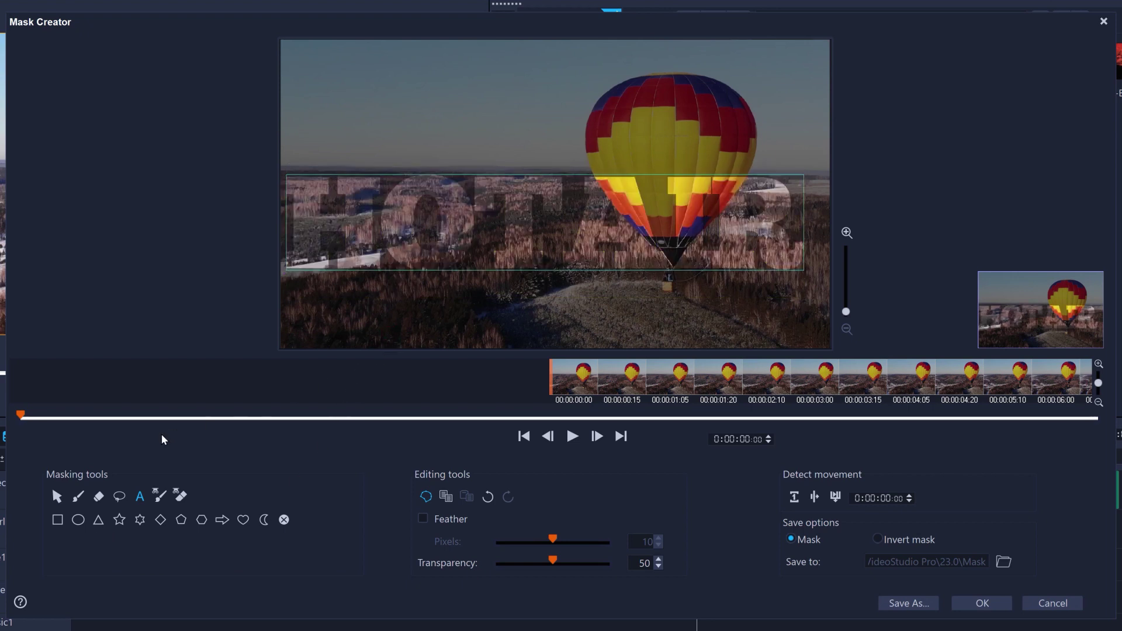
click(56, 496)
drag(376, 232, 385, 193)
drag(411, 231, 419, 211)
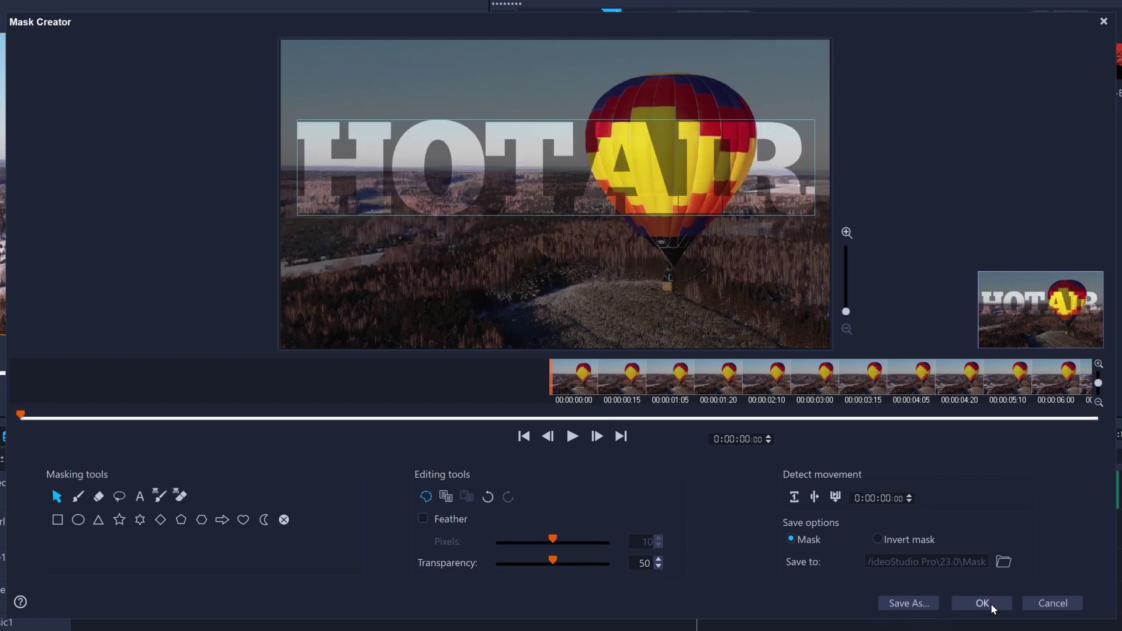
click(990, 605)
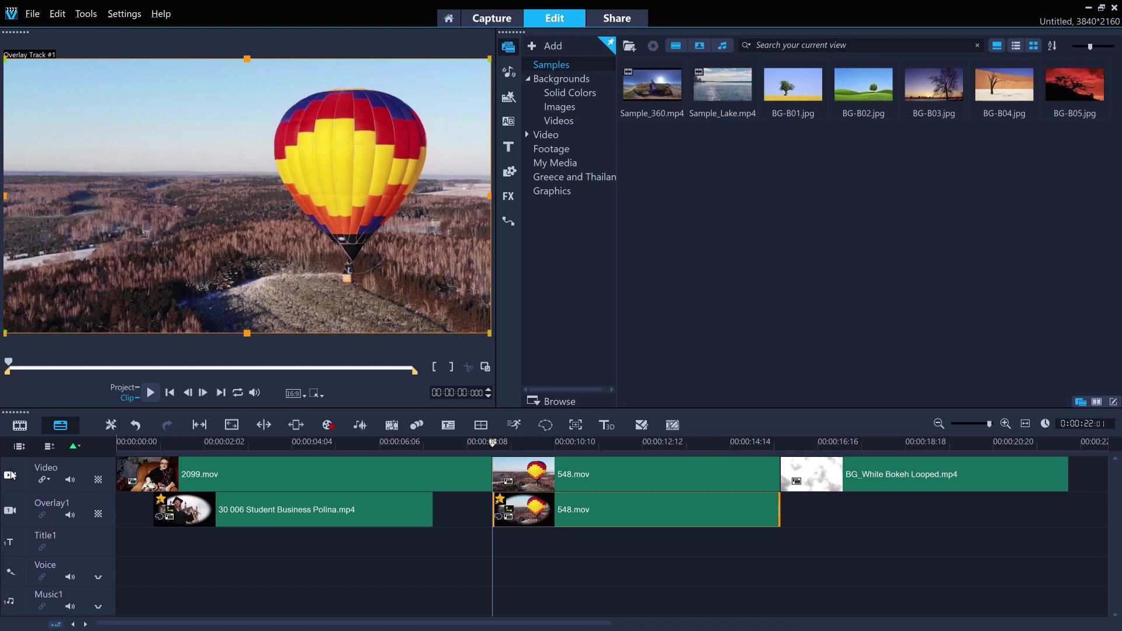
Preview the HOTAIR-masked overlay alone with the Video track hidden, then show it again
click(12, 474)
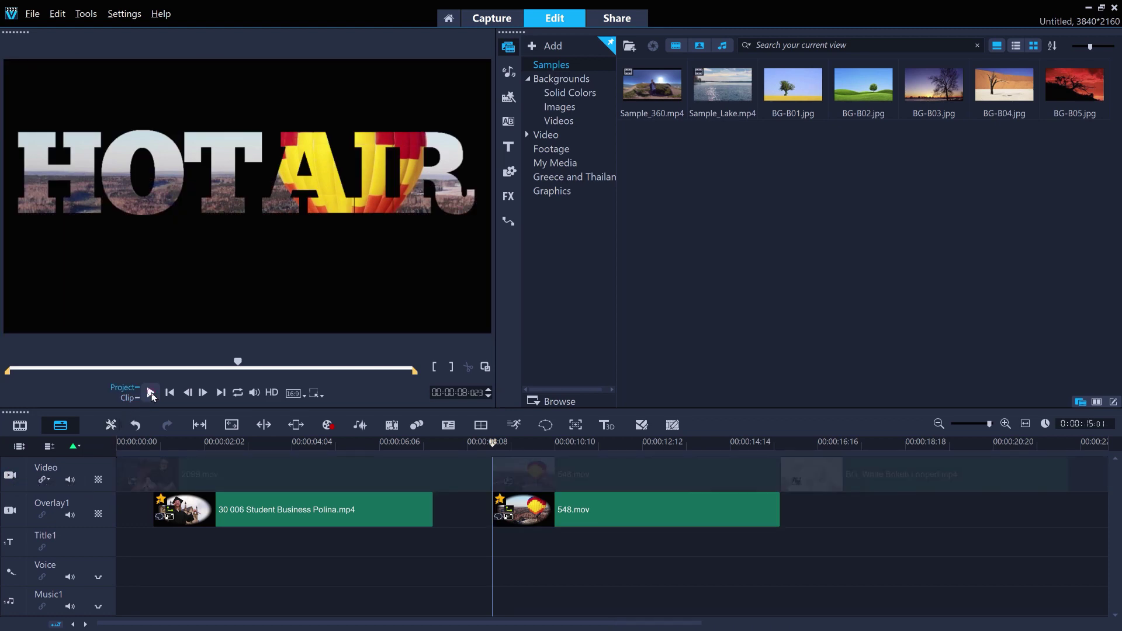
click(150, 393)
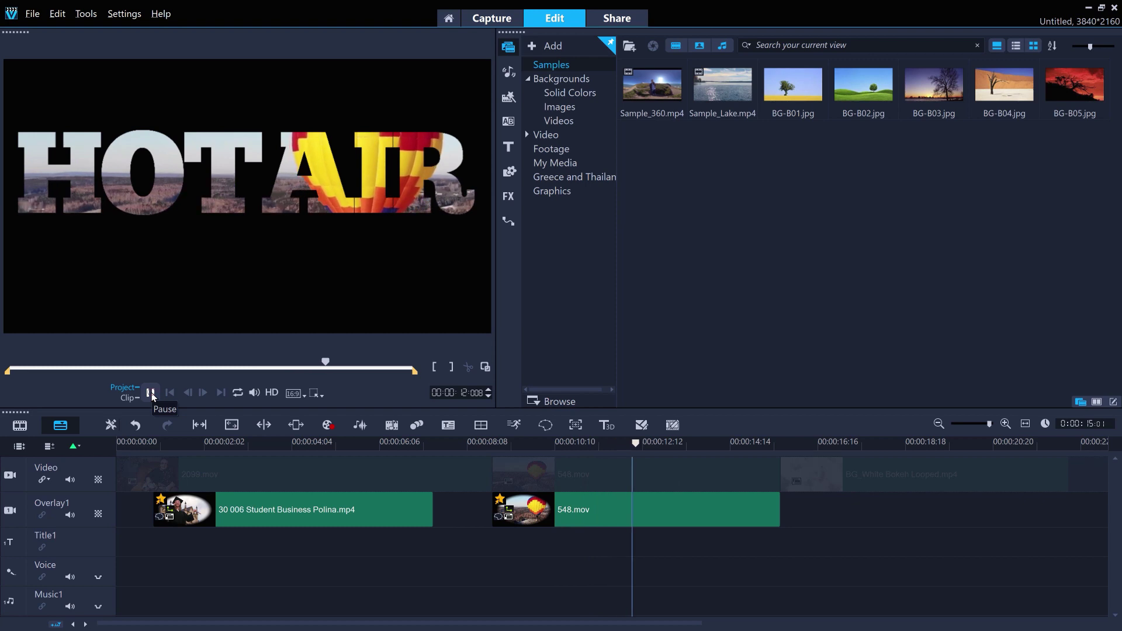
click(151, 392)
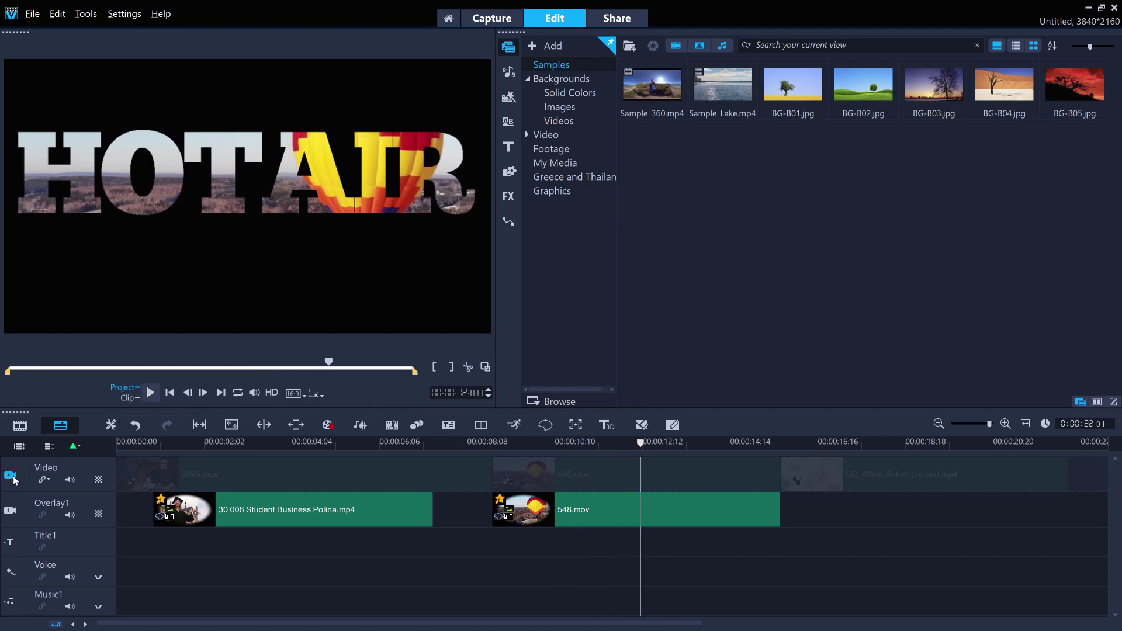
click(13, 476)
Move the 548.mov overlay above BG_White Bokeh Looped, play it, and reopen its mask
drag(561, 513, 847, 519)
click(151, 393)
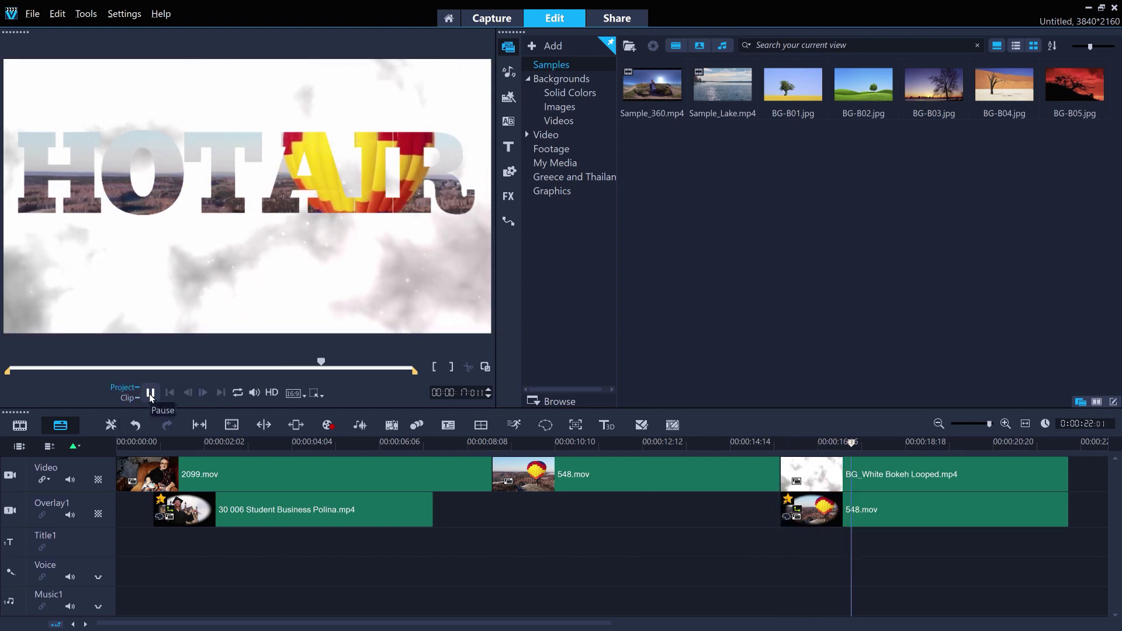
click(151, 393)
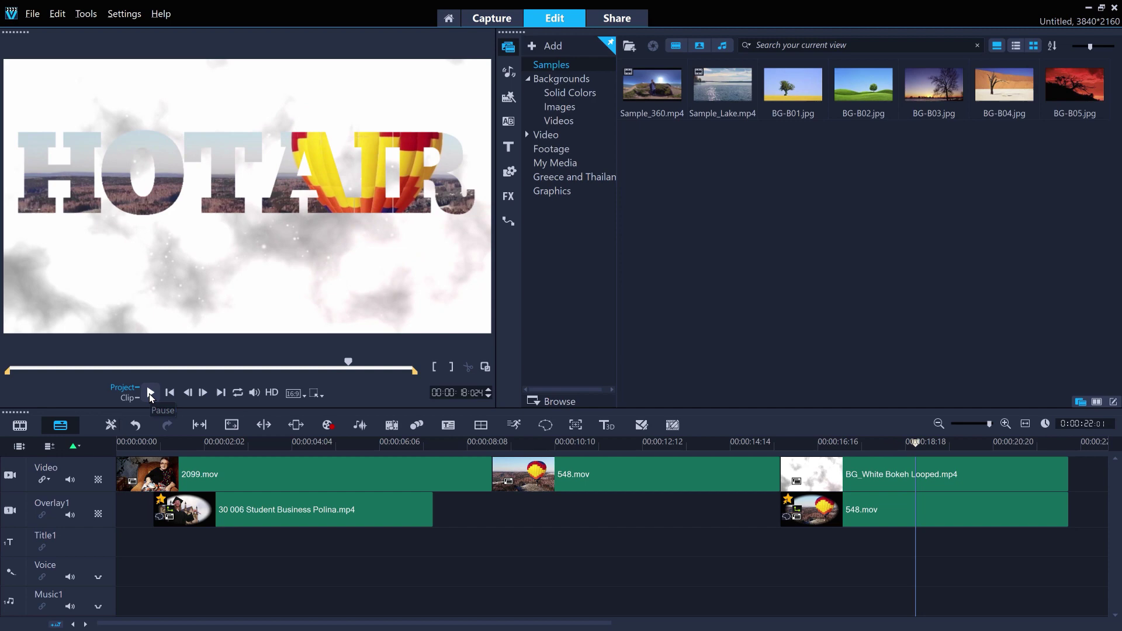
click(852, 517)
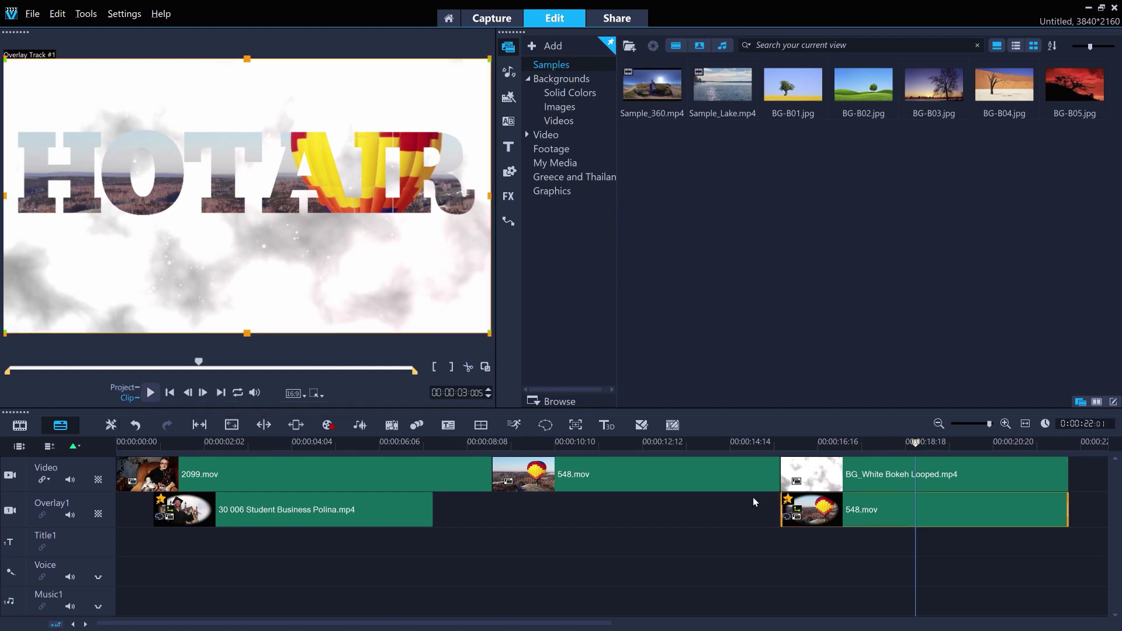
click(543, 427)
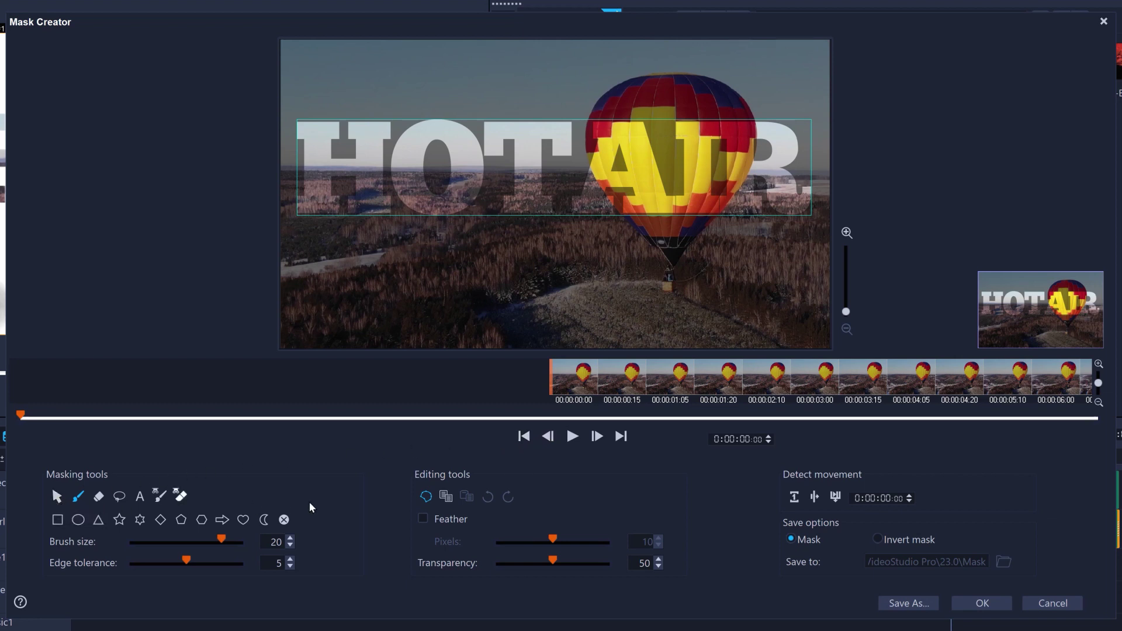
Discard the feather and brush test edits, then invert the HOTAIR mask and apply it
click(423, 519)
click(423, 520)
mouse_move(322, 251)
mouse_down()
mouse_move(364, 238)
mouse_move(774, 257)
mouse_up()
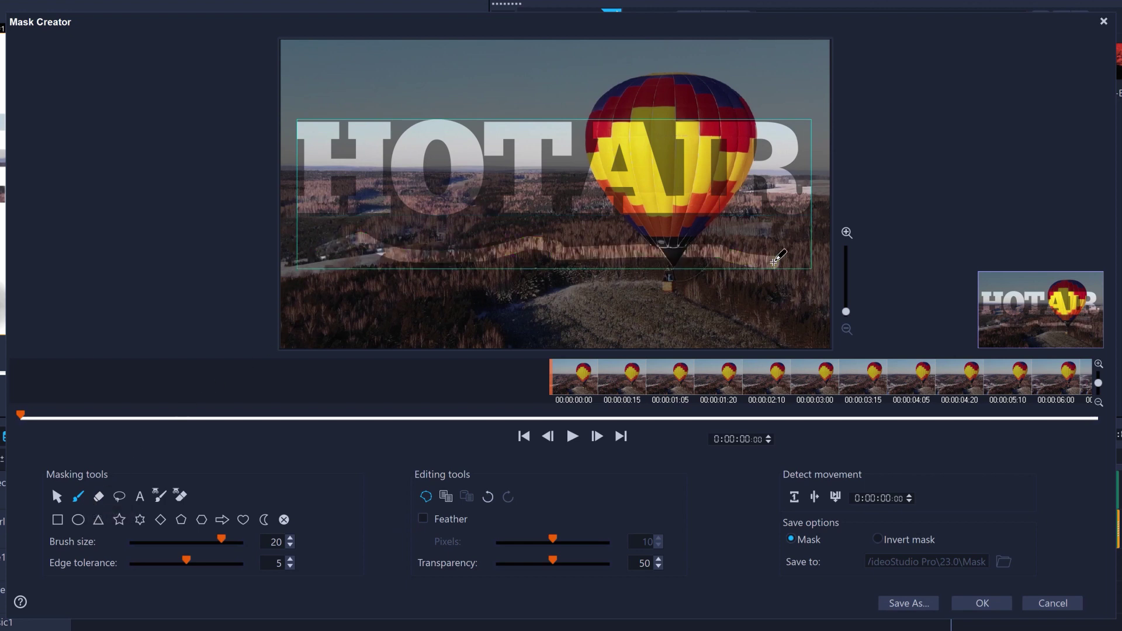
click(488, 497)
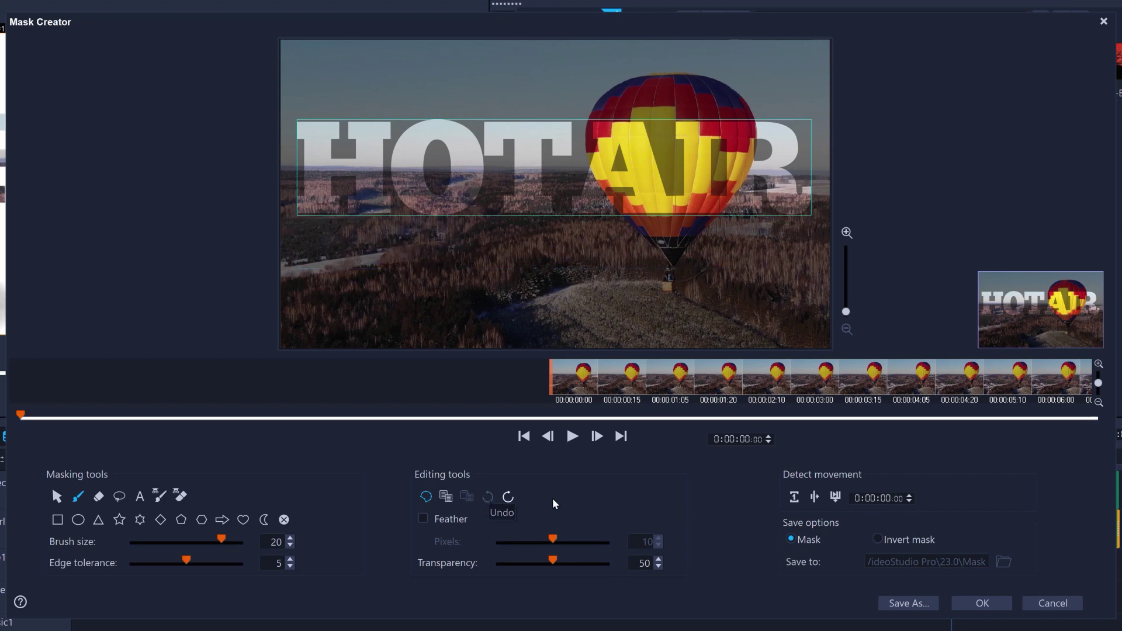
click(877, 539)
click(982, 603)
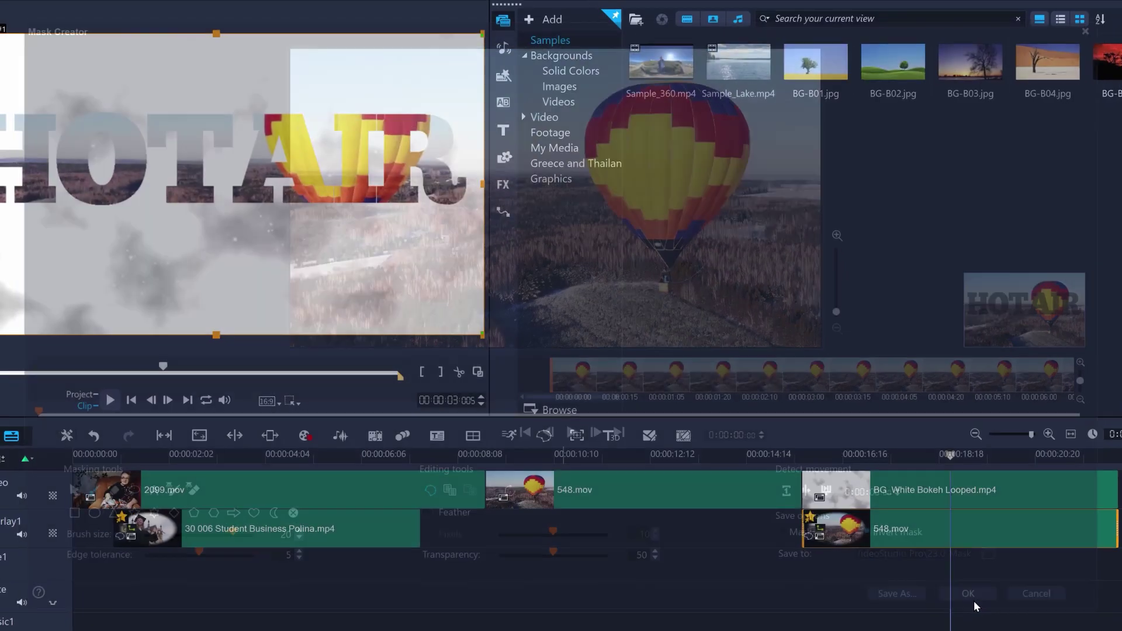
click(990, 476)
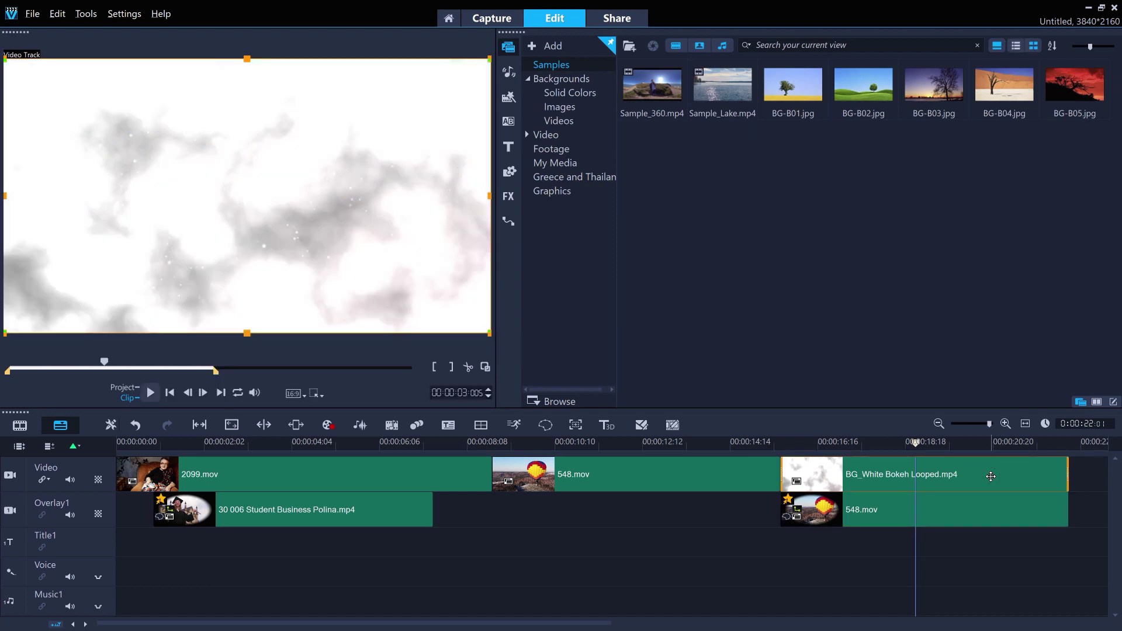
drag(821, 447, 846, 453)
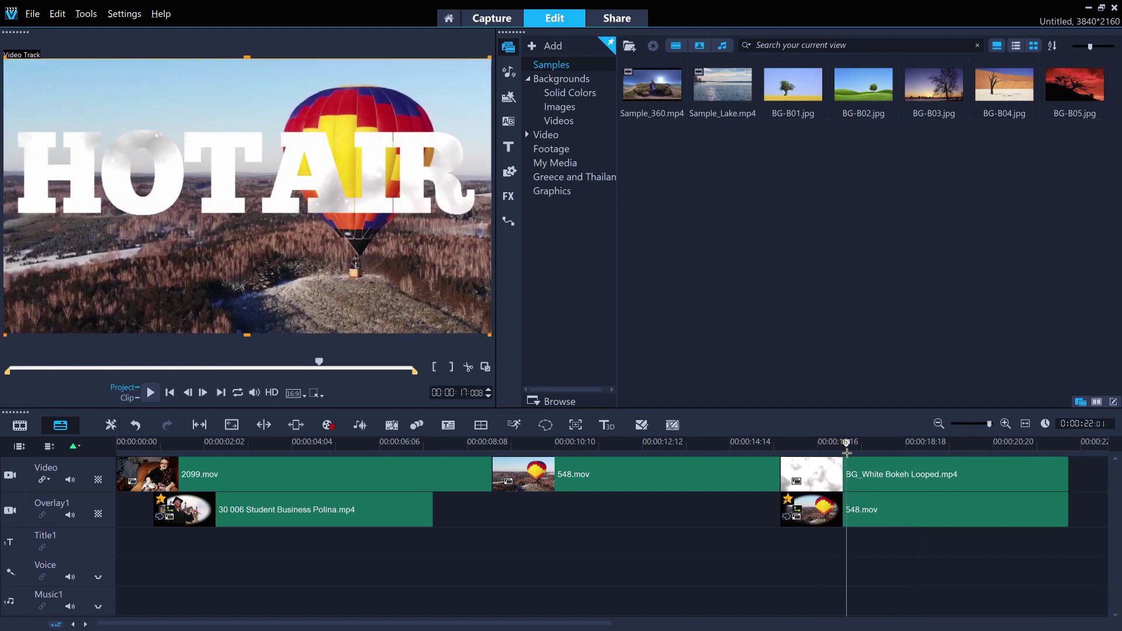
key(space)
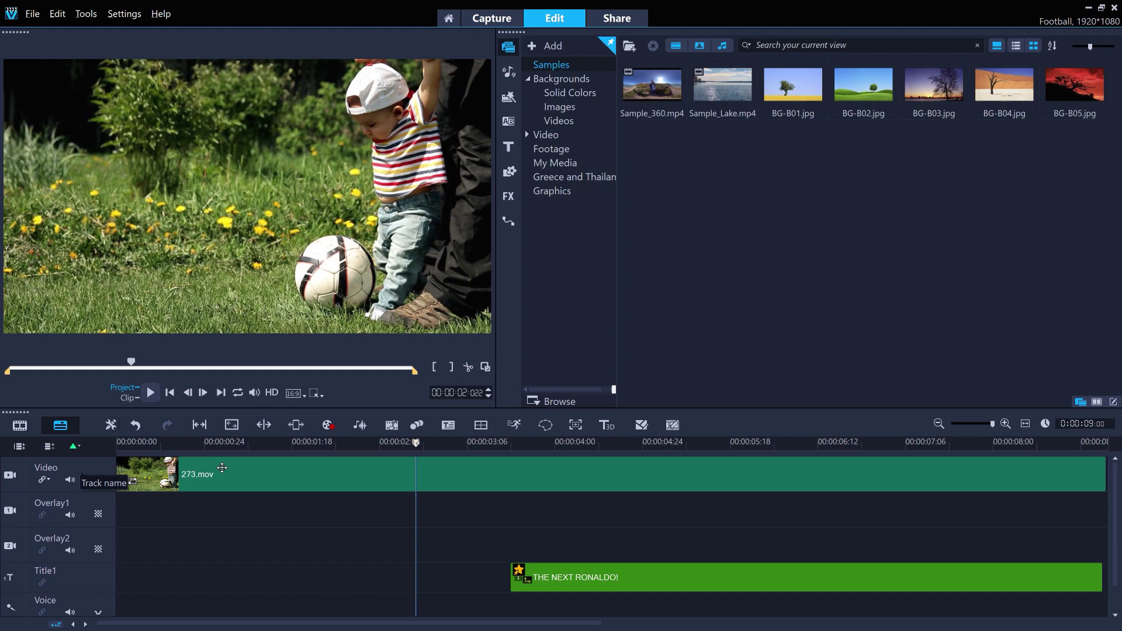
Split 273.mov at the frame just before the THE NEXT RONALDO! title appears
drag(415, 442, 538, 462)
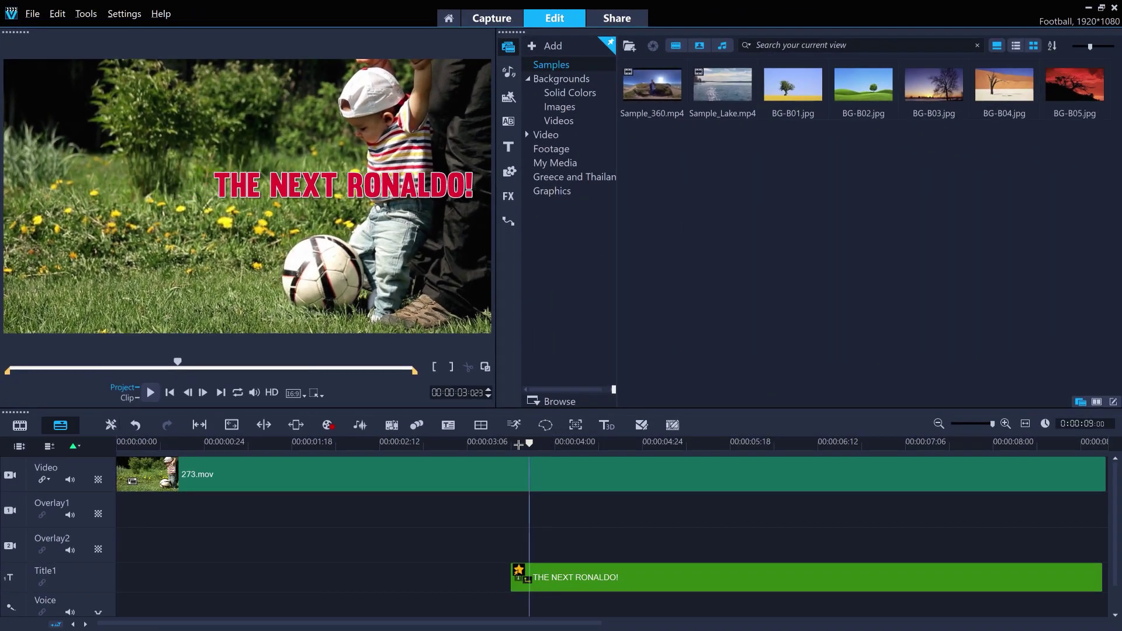
mouse_move(518, 445)
mouse_down()
mouse_move(500, 445)
mouse_move(510, 446)
mouse_up()
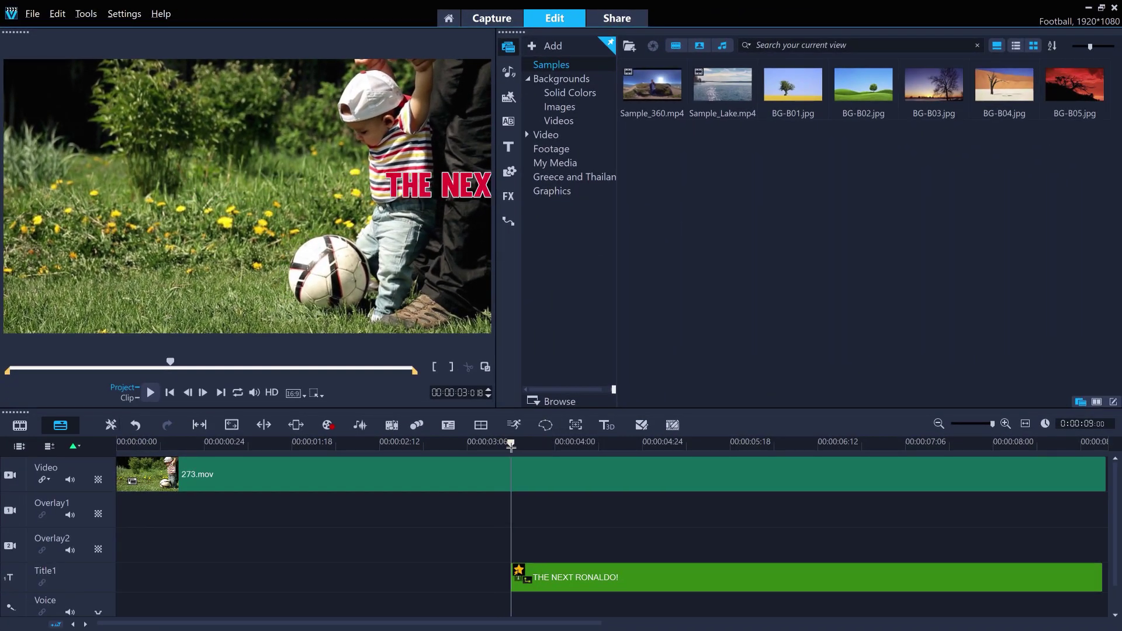
click(516, 467)
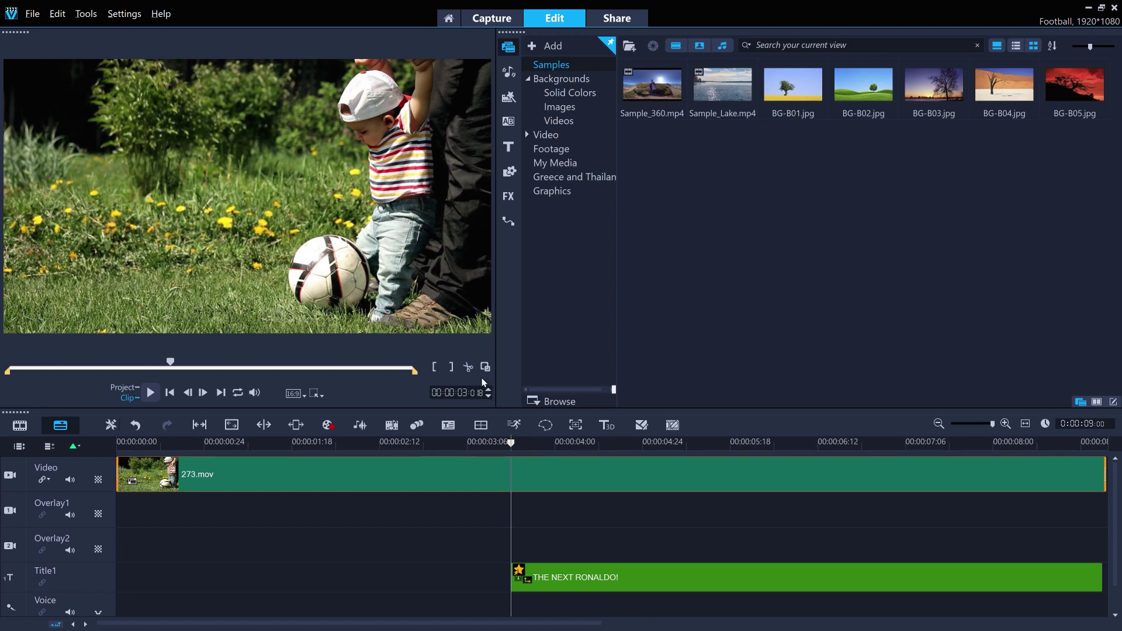
click(467, 367)
Split the second piece again near 4 seconds and select the short middle clip
drag(510, 444, 558, 445)
click(557, 470)
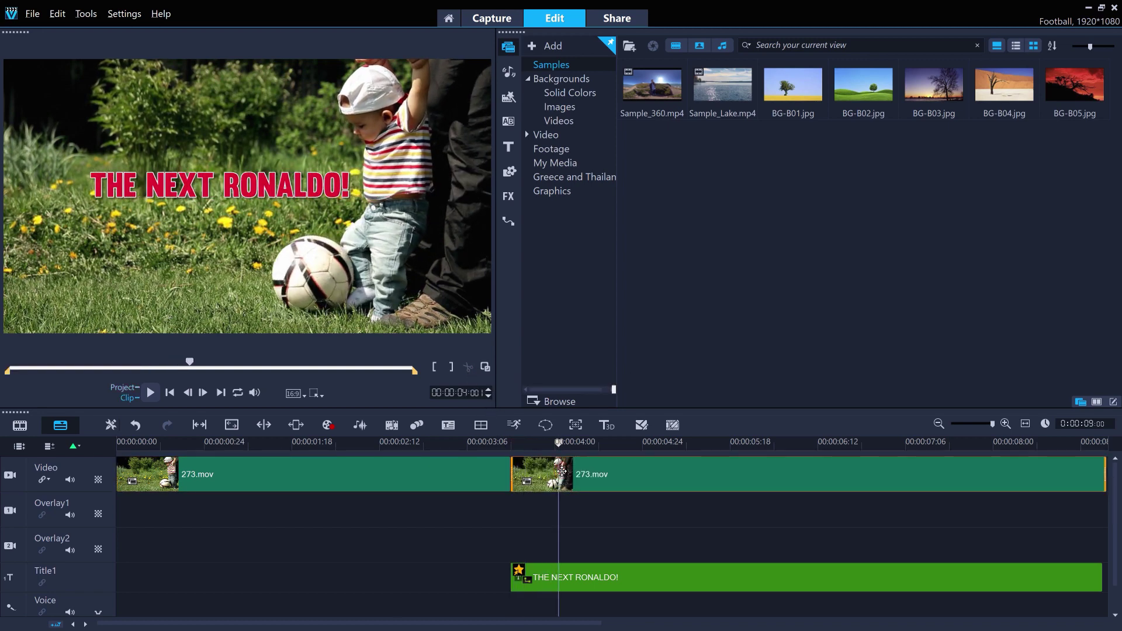
click(468, 367)
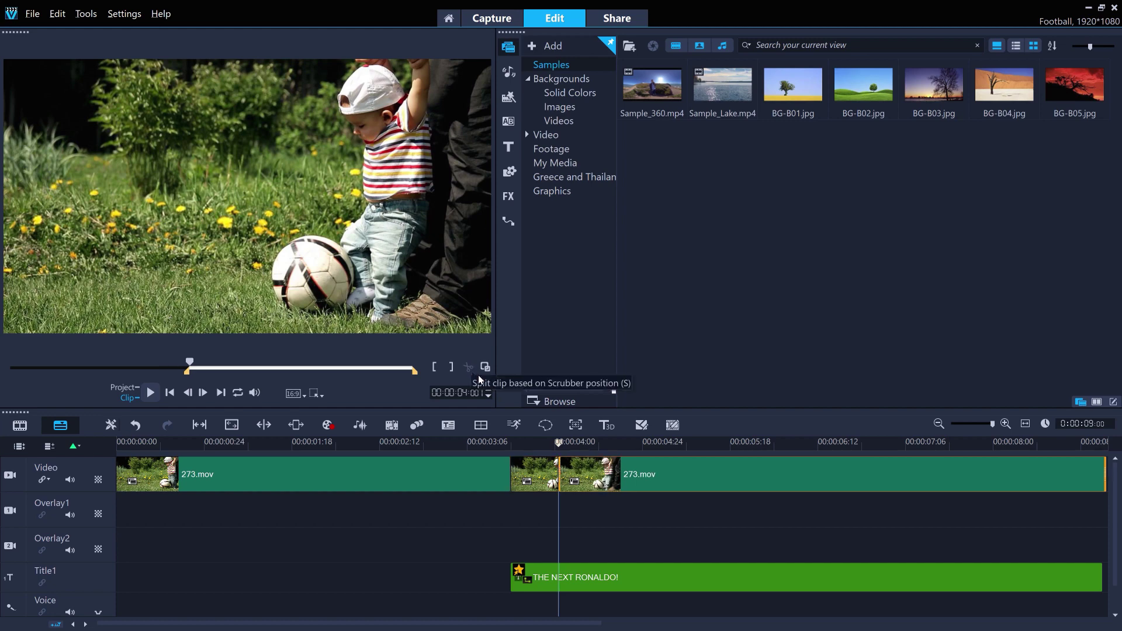
click(529, 446)
click(541, 474)
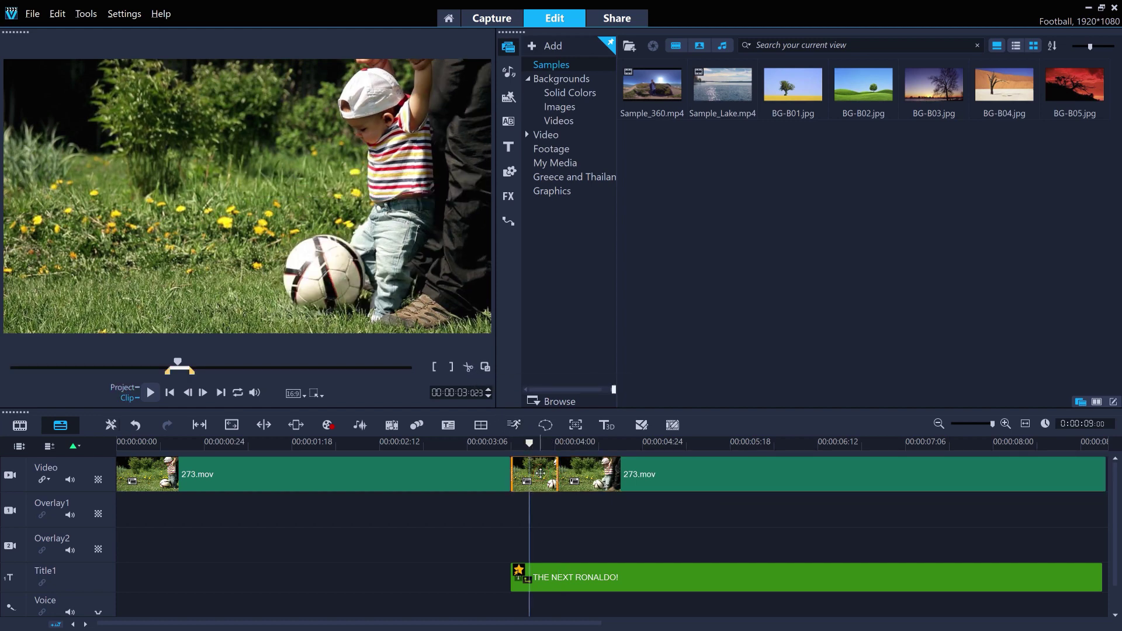
Zoom Mask Creator in on the child in the middle 273.mov clip and undo the tracked mask
click(546, 425)
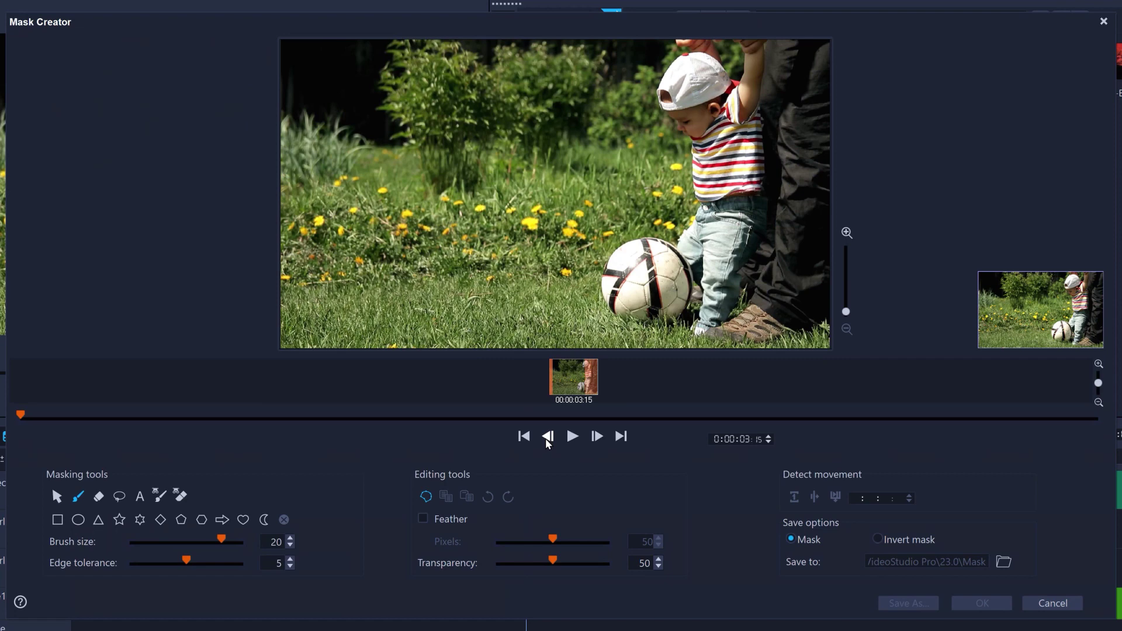
drag(846, 316, 848, 287)
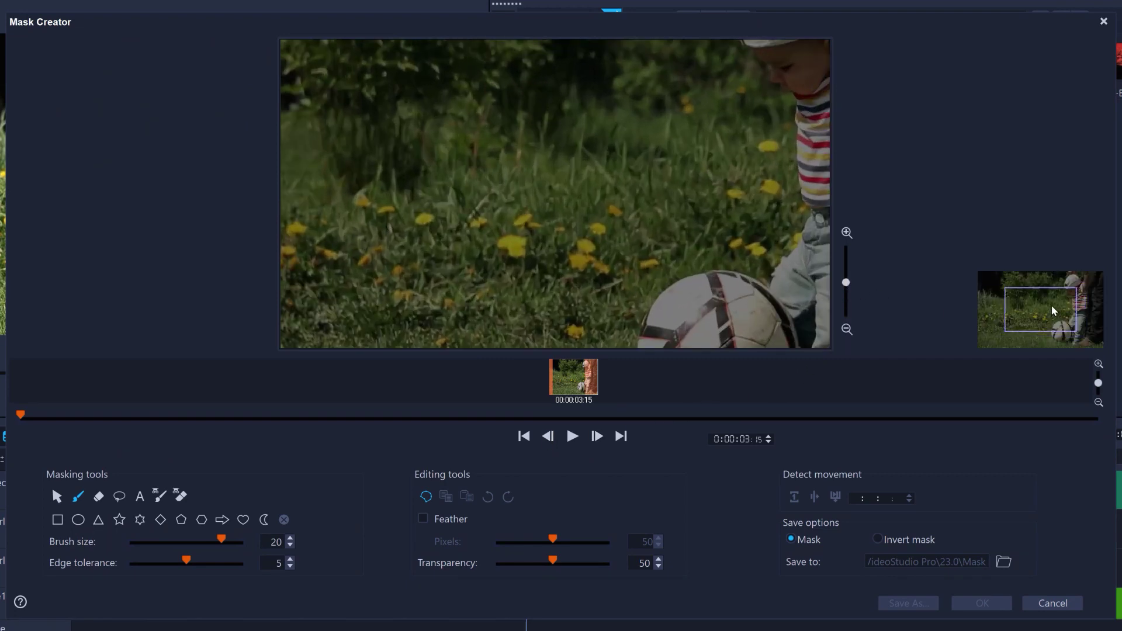
drag(1053, 311, 1084, 310)
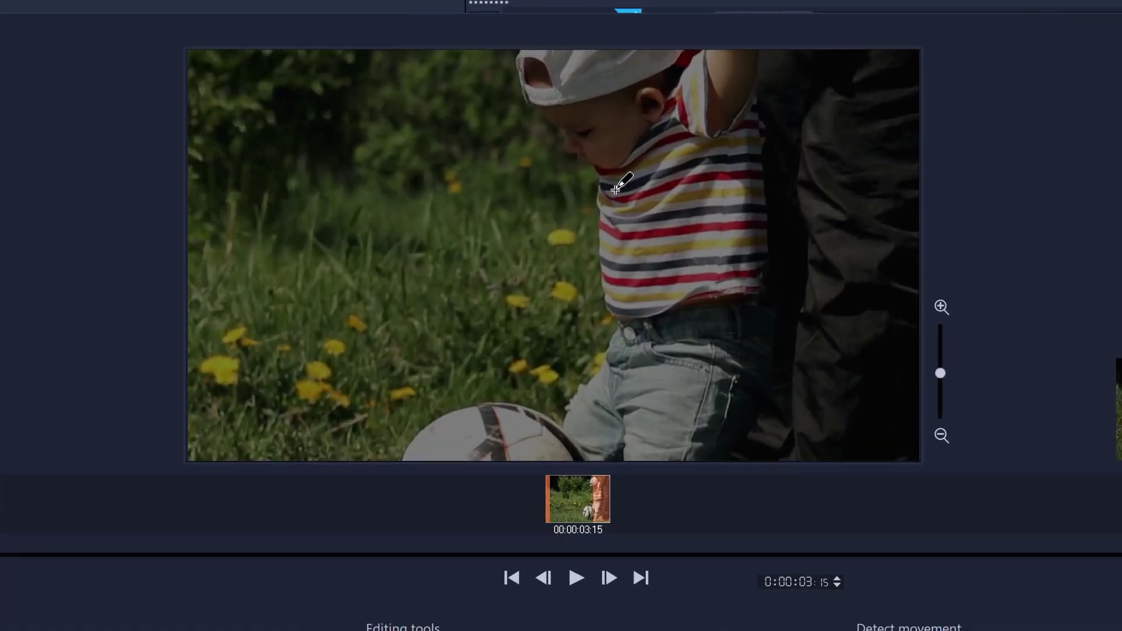
drag(616, 190, 630, 296)
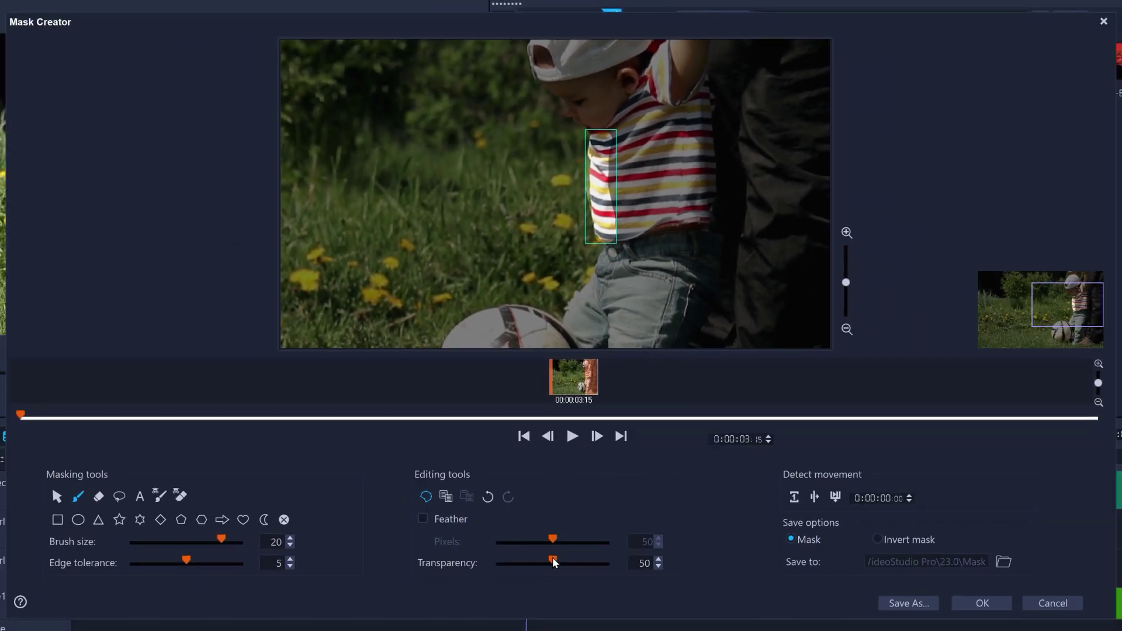
drag(555, 563, 614, 563)
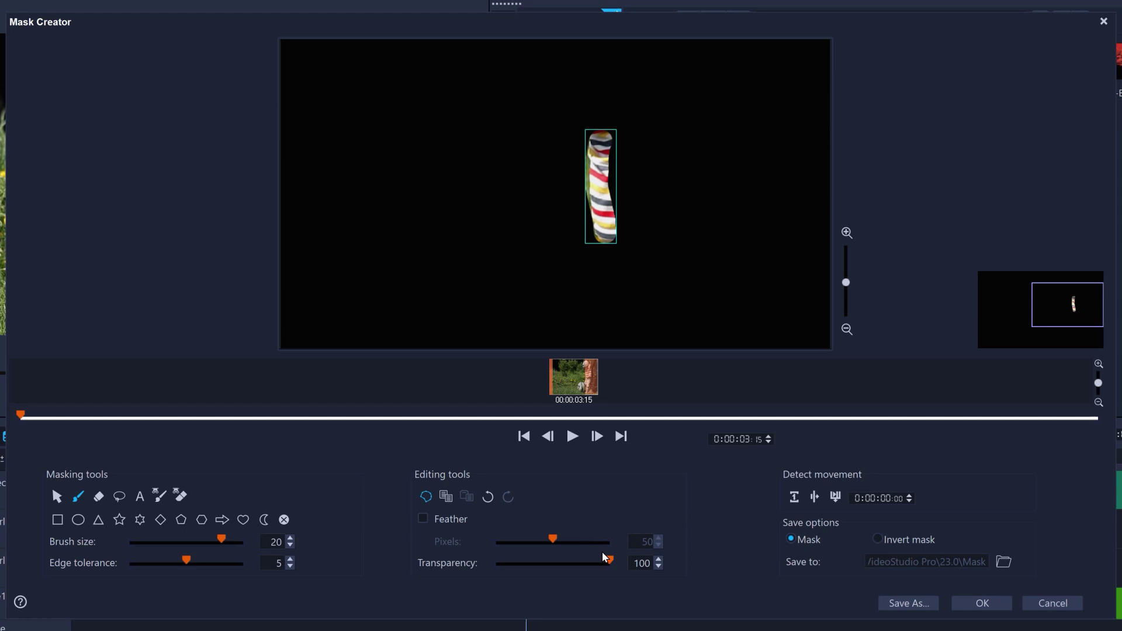
drag(604, 555, 565, 566)
click(487, 497)
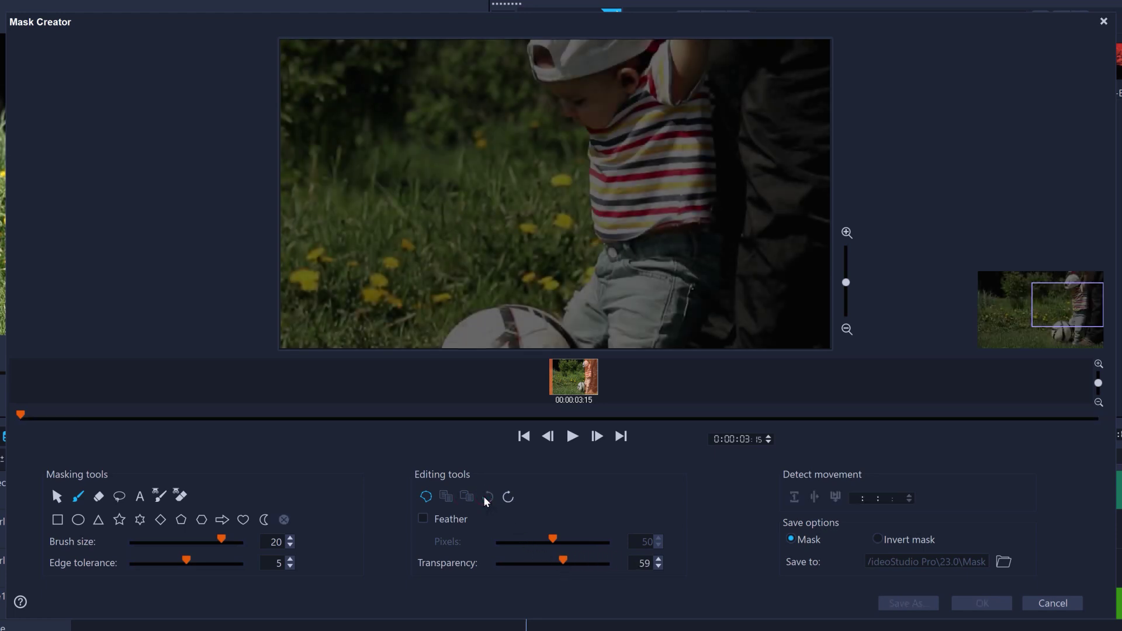
Smart-mask the boy's left side from chin to belt with brush size 7, edge tolerance 2
click(159, 500)
drag(224, 542, 156, 541)
drag(597, 142, 605, 237)
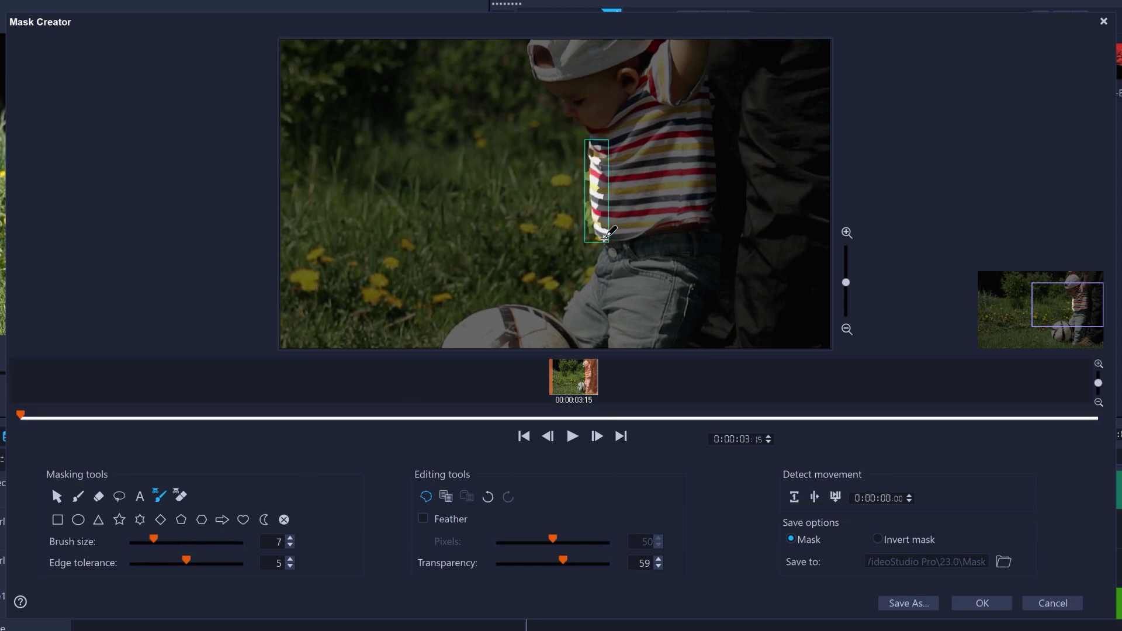
click(494, 496)
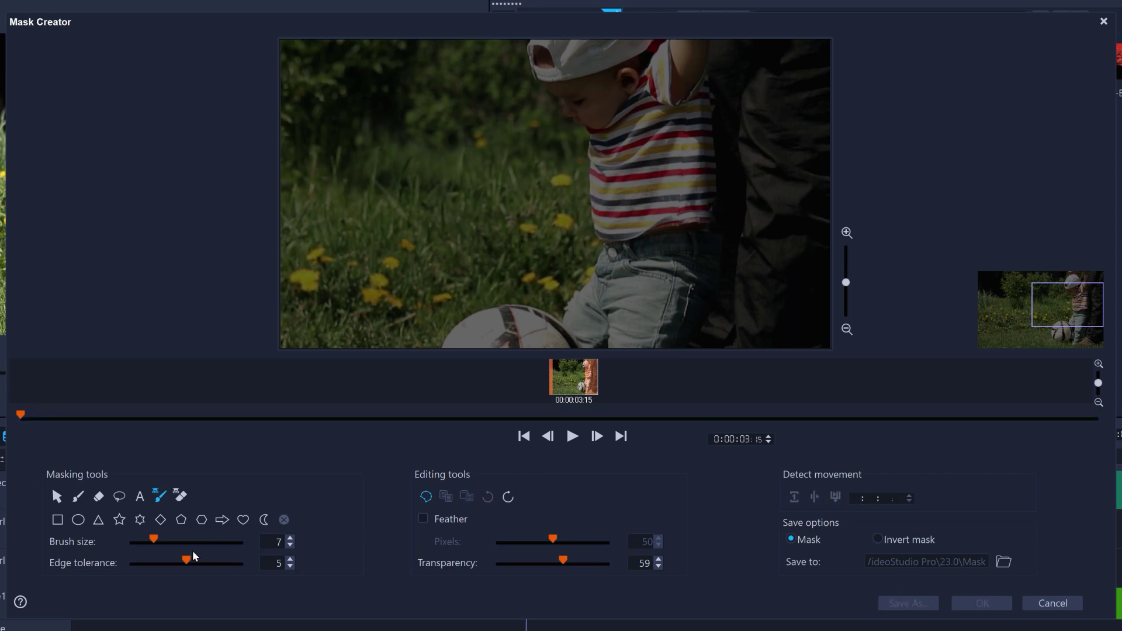
drag(186, 559, 149, 563)
drag(597, 149, 601, 223)
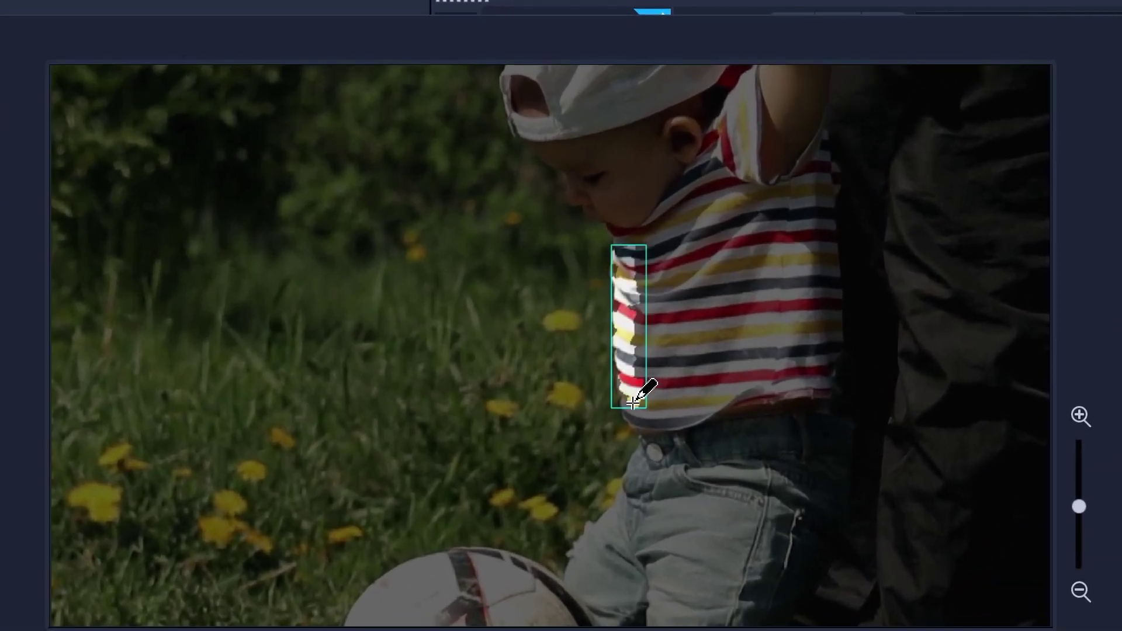
mouse_move(633, 402)
mouse_down()
mouse_move(646, 420)
mouse_move(645, 468)
mouse_up()
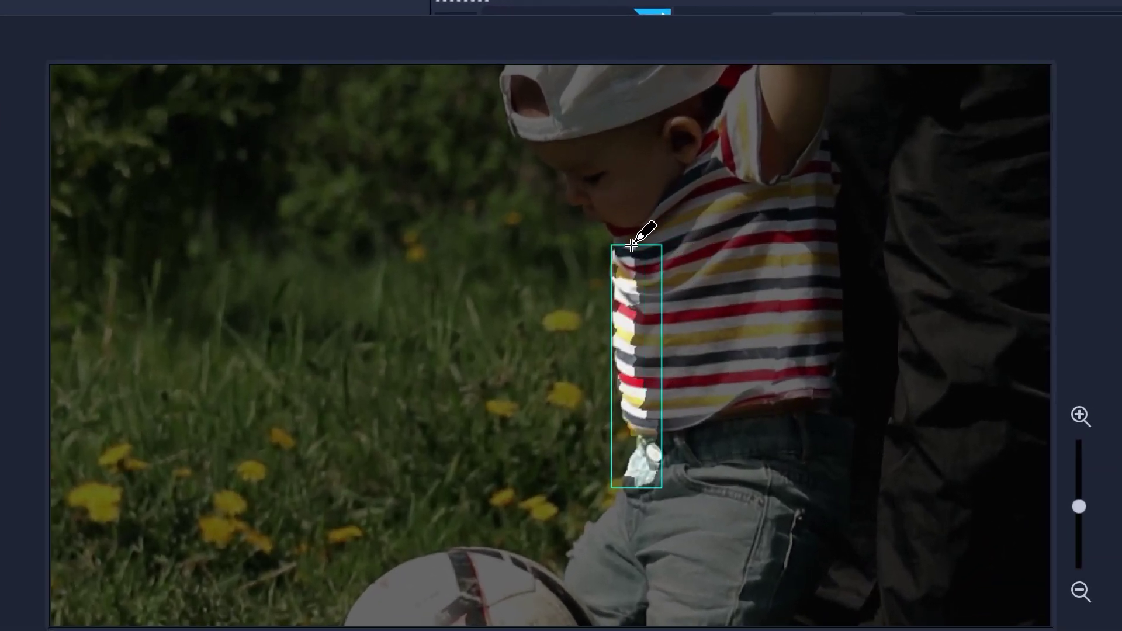
mouse_move(630, 252)
mouse_down()
mouse_move(616, 208)
mouse_move(580, 195)
mouse_up()
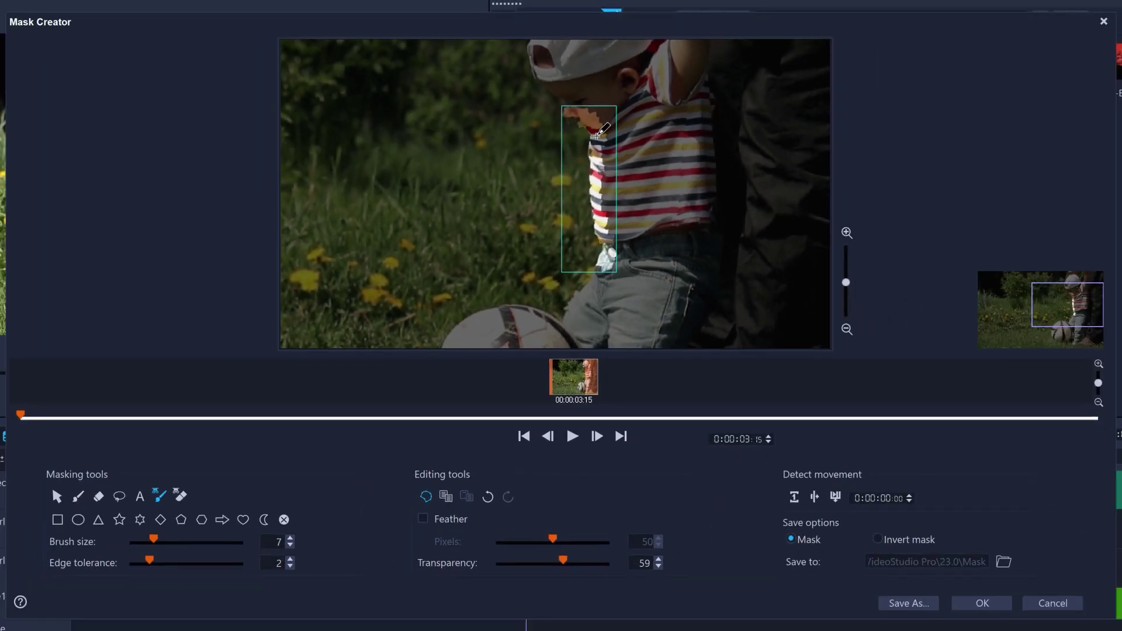
Refine the shirt mask, erase excess near the jeans, and paint over the jeans at brush size 24
drag(846, 284, 846, 266)
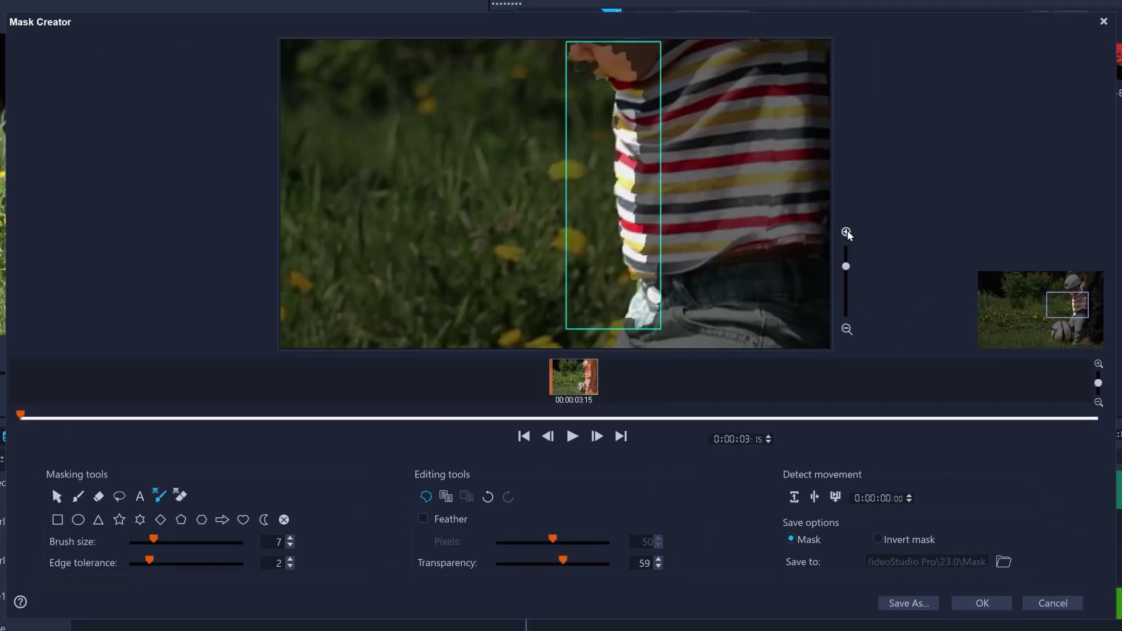
drag(642, 299, 617, 335)
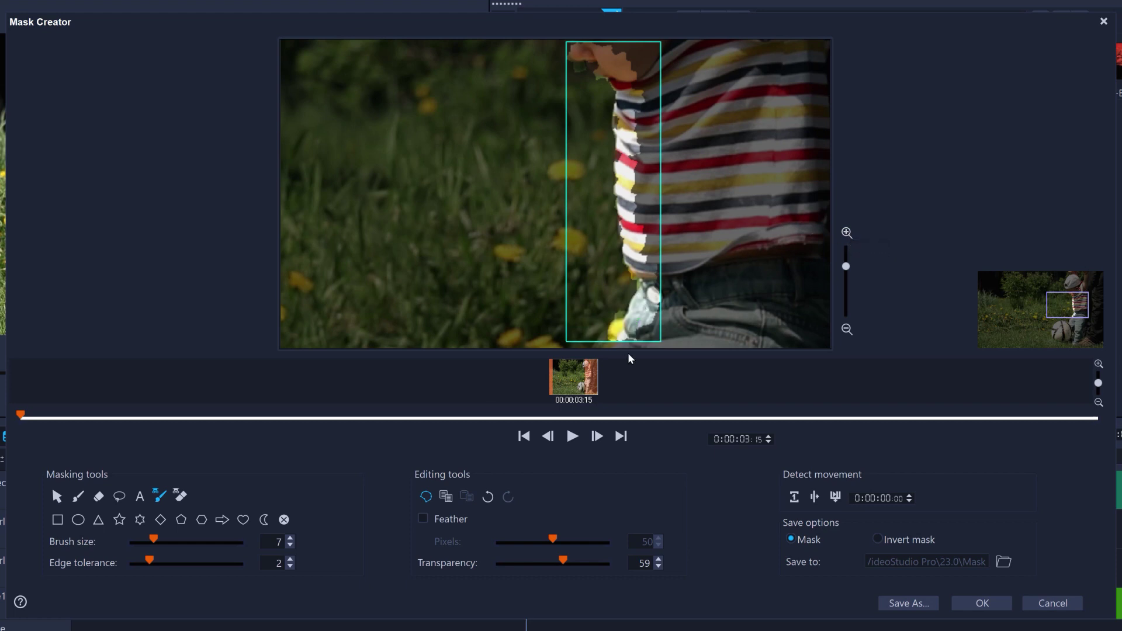
click(181, 497)
drag(611, 337, 609, 316)
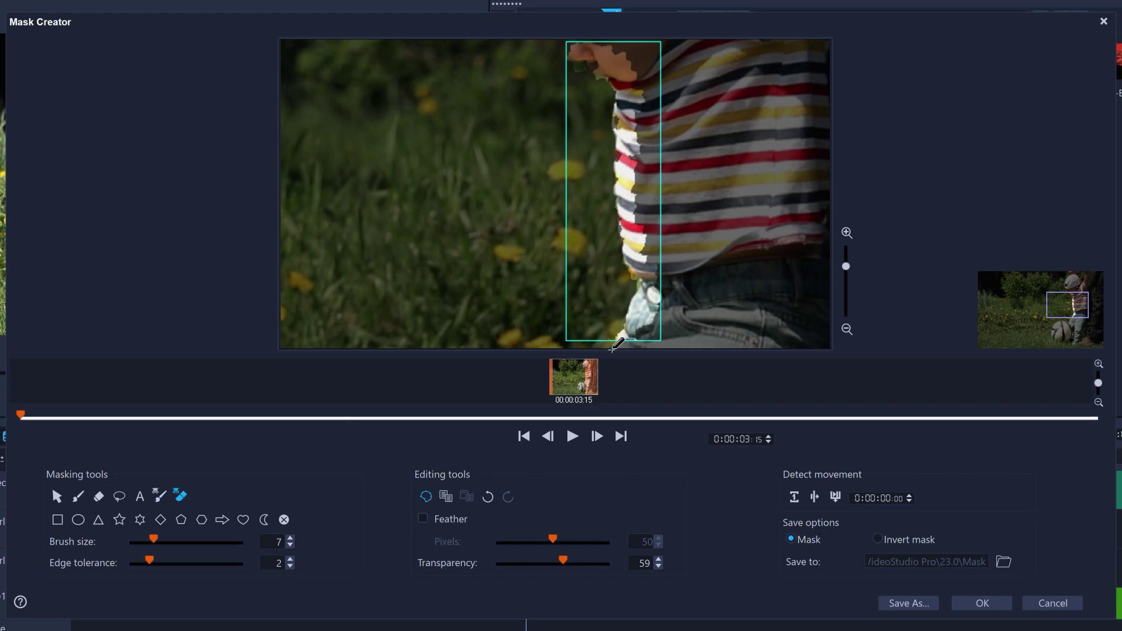
key(b)
drag(613, 52, 631, 315)
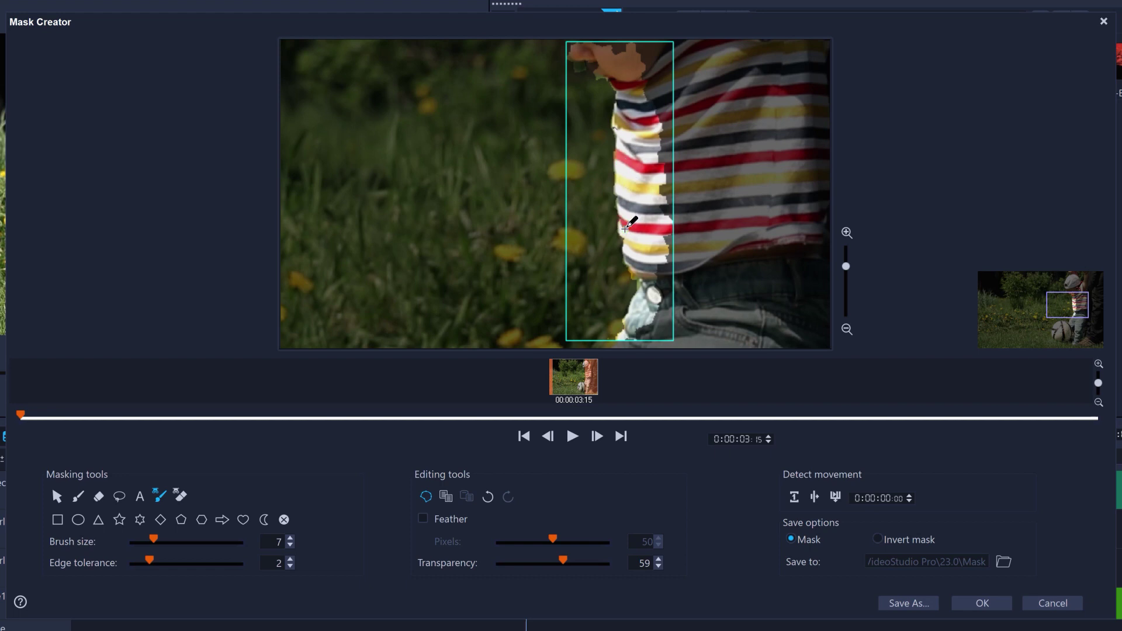
drag(153, 539, 242, 539)
drag(845, 266, 846, 278)
drag(628, 67, 643, 262)
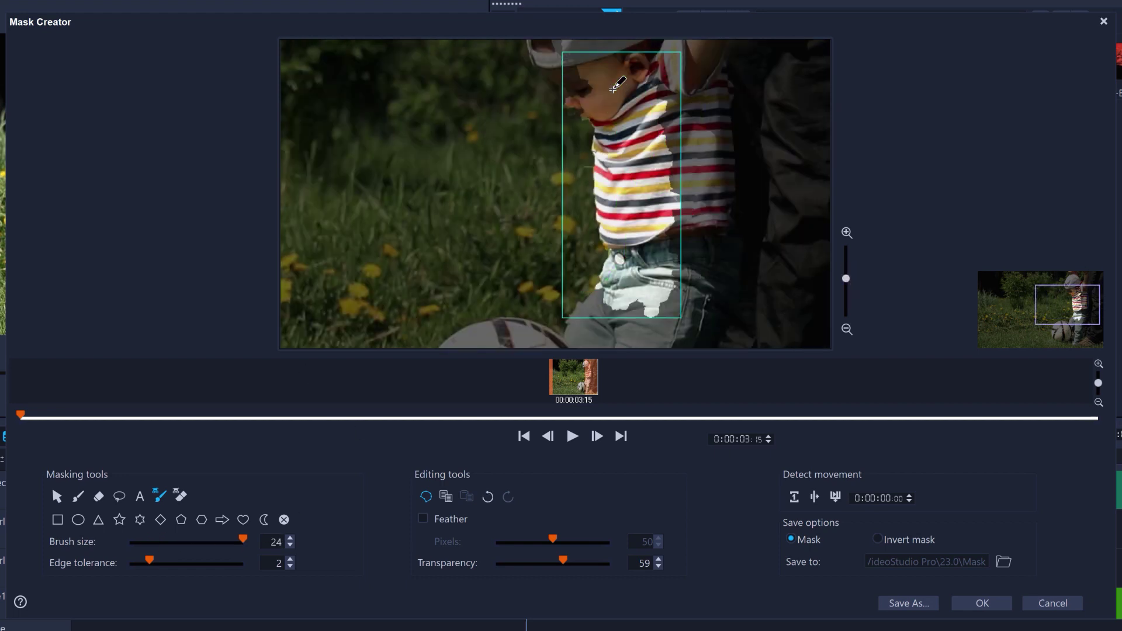
drag(845, 279, 846, 327)
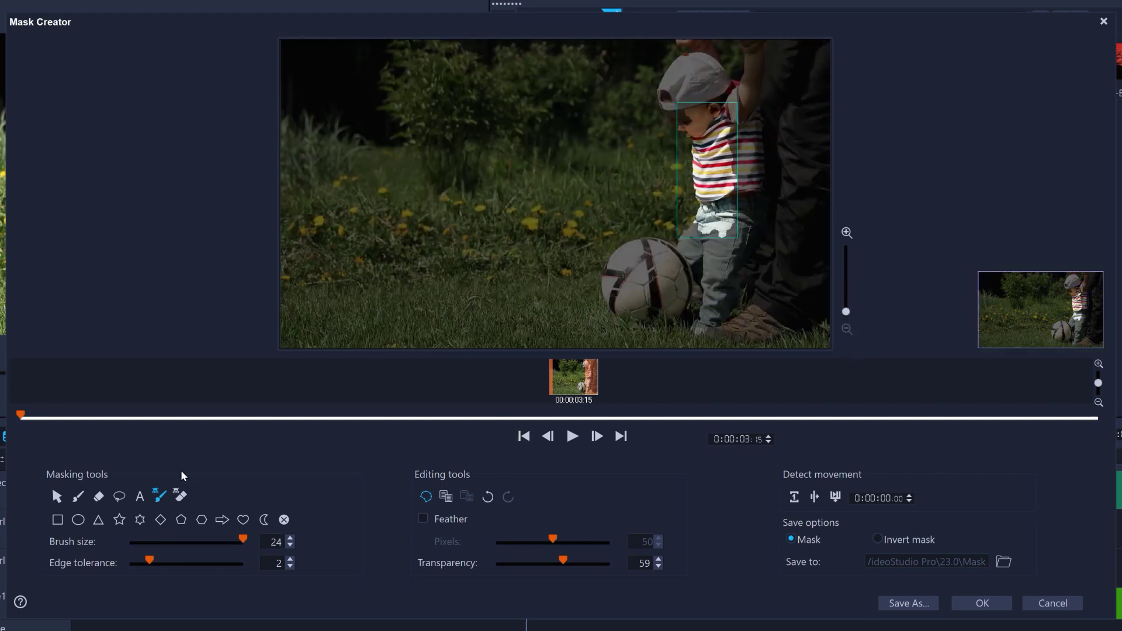
Draw a Rectangle mask area from the child's chest out past the frame's right edge
click(58, 520)
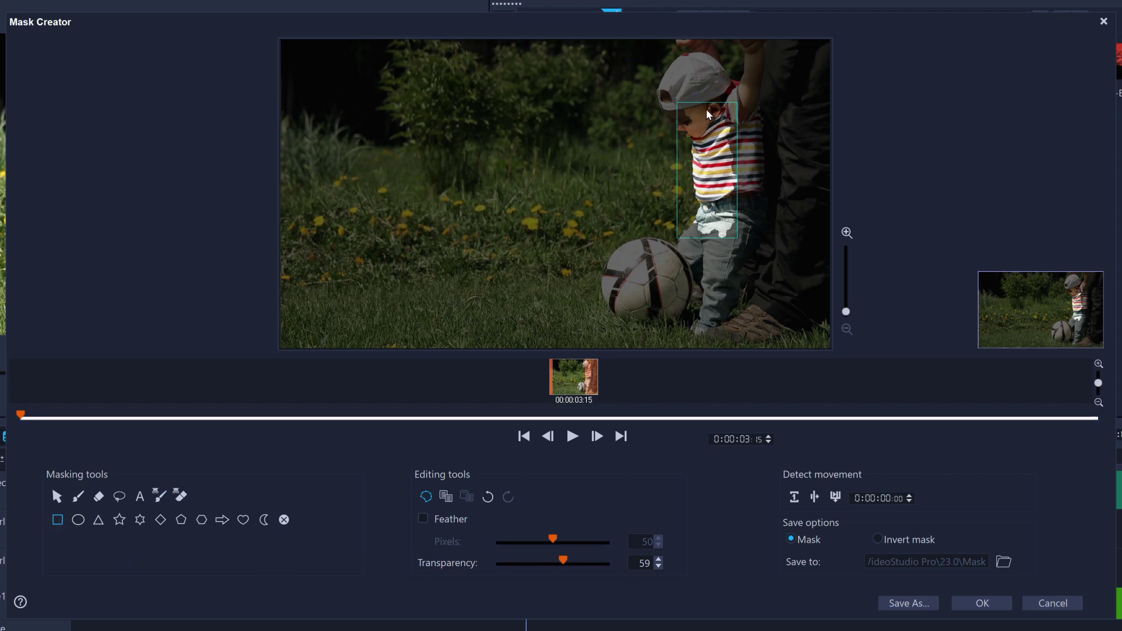
drag(711, 113, 937, 243)
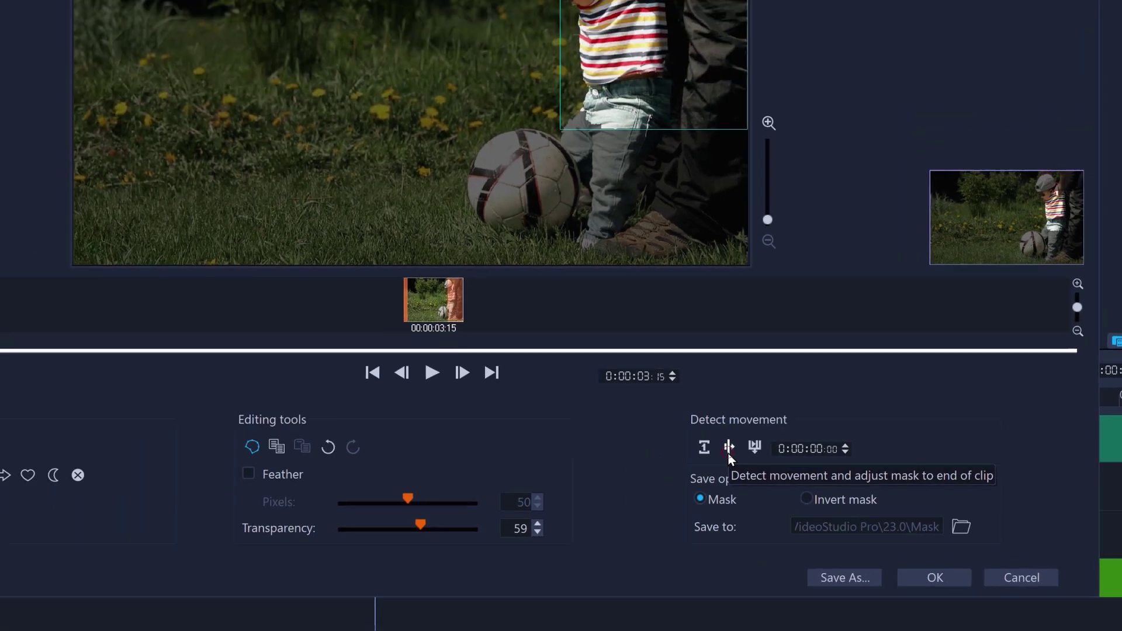
Track the child's mask to the end of the clip and step through from the first frame to check it
click(643, 399)
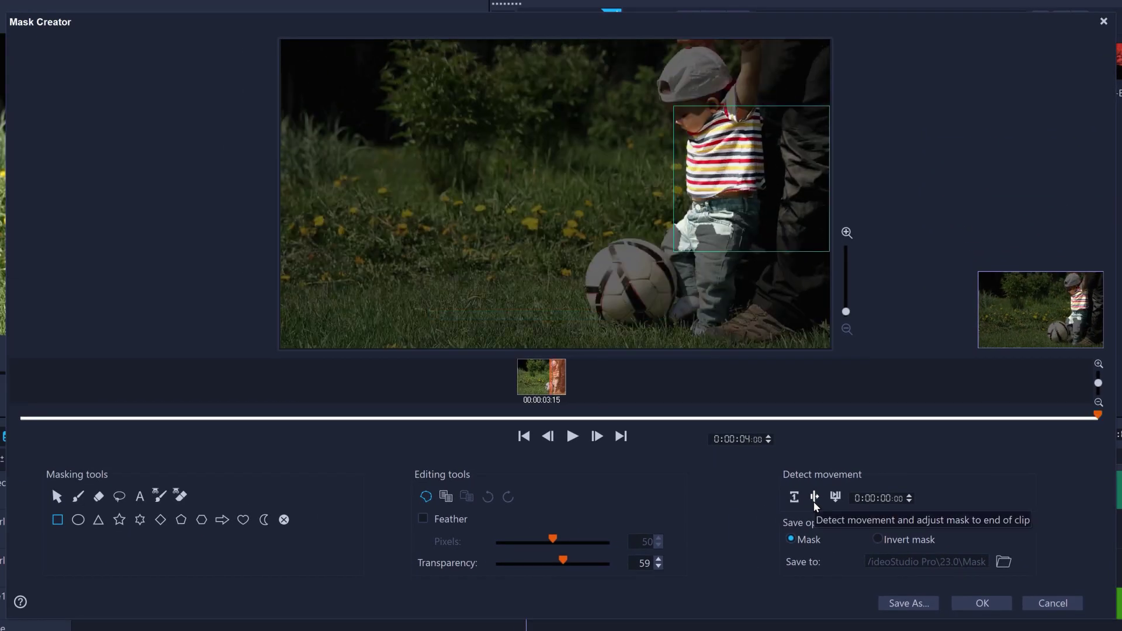
click(521, 437)
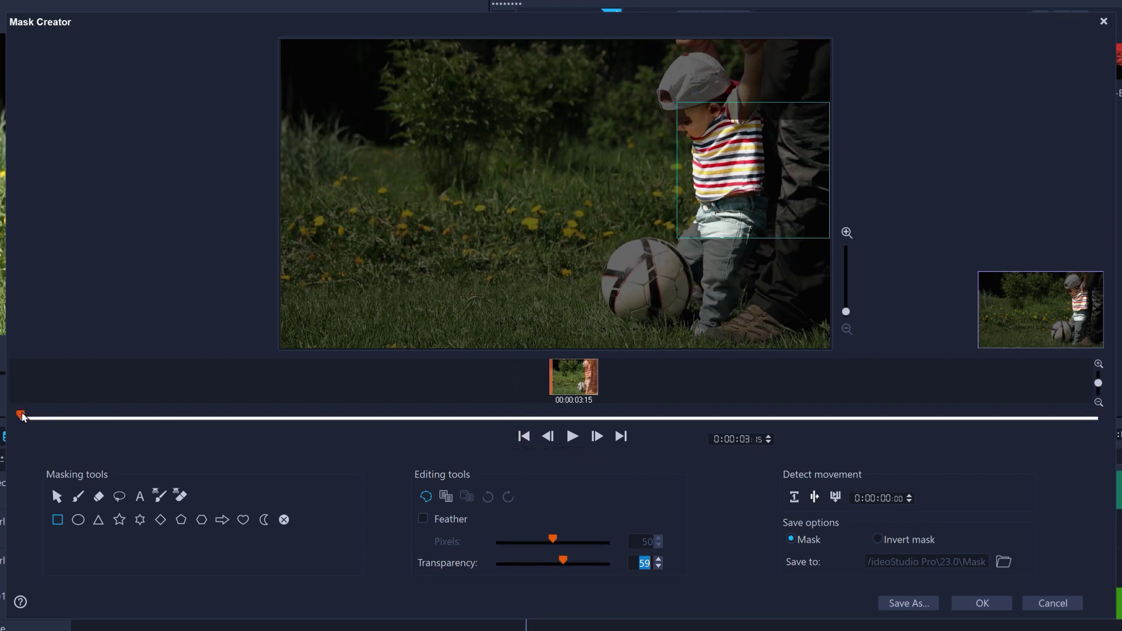
drag(21, 417, 107, 422)
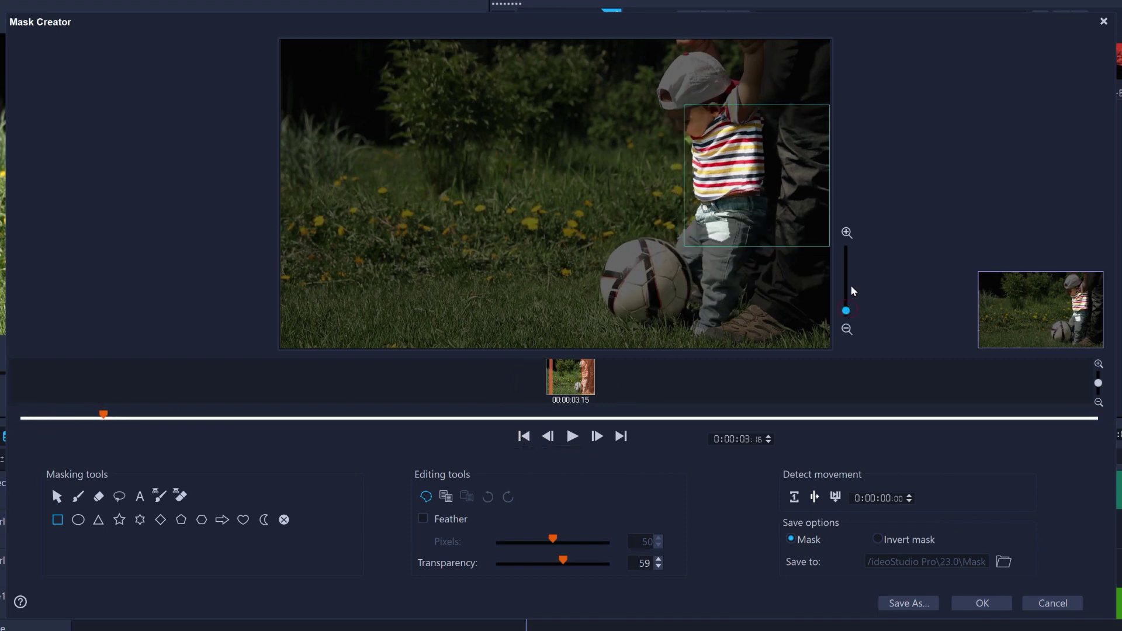
Zoom in on the child's shirt and touch up the tracked mask with the Smart Eraser
drag(845, 310, 846, 275)
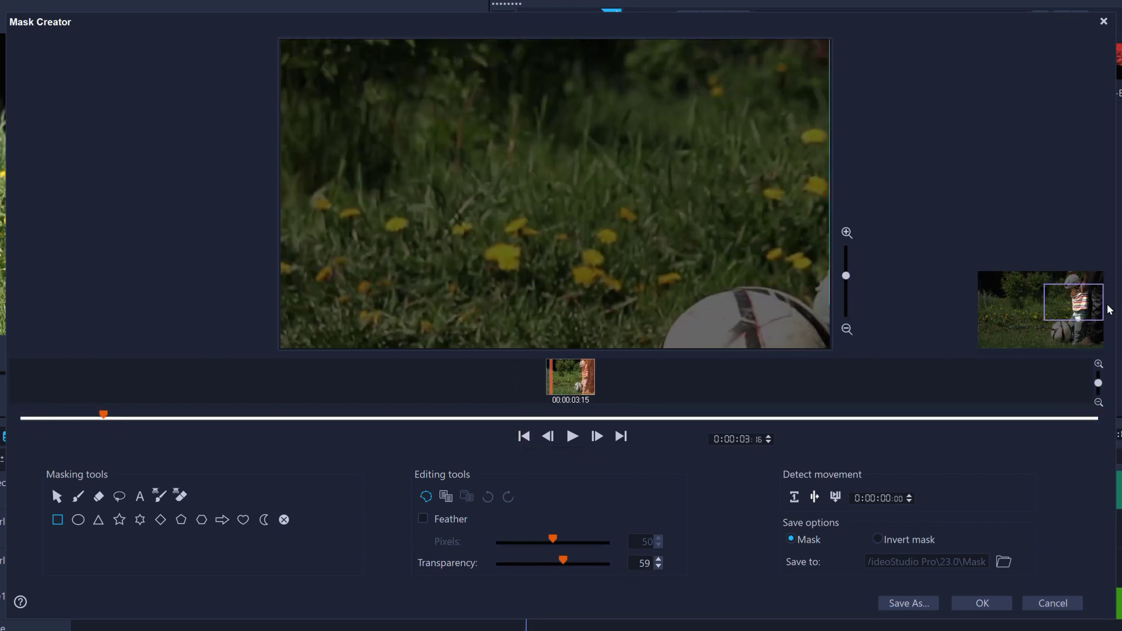
drag(1109, 310, 1096, 310)
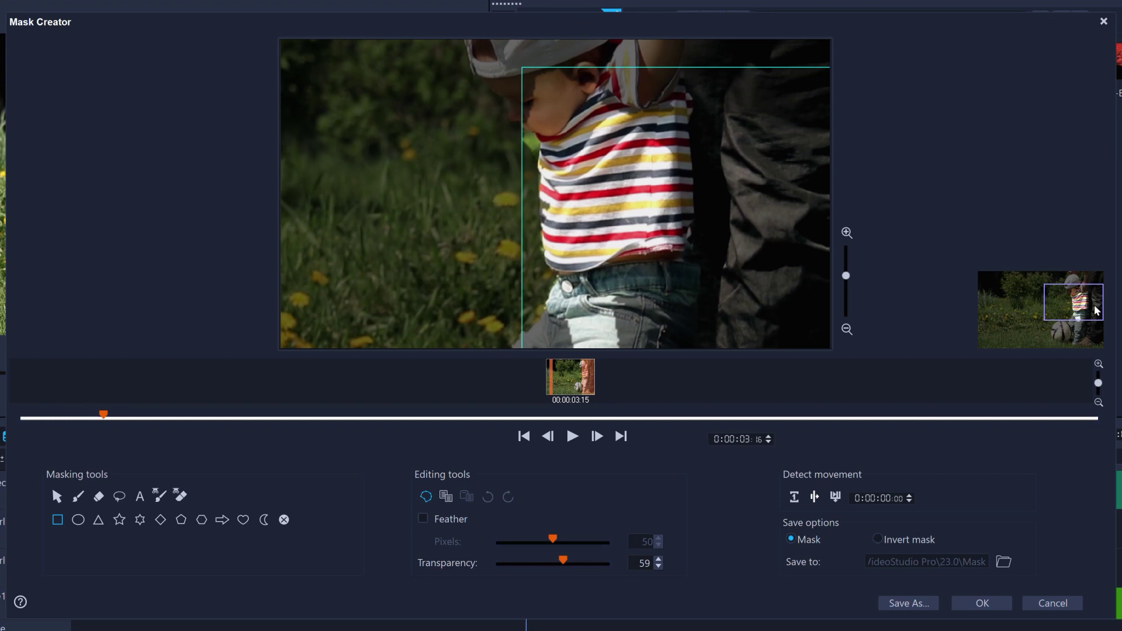
click(181, 496)
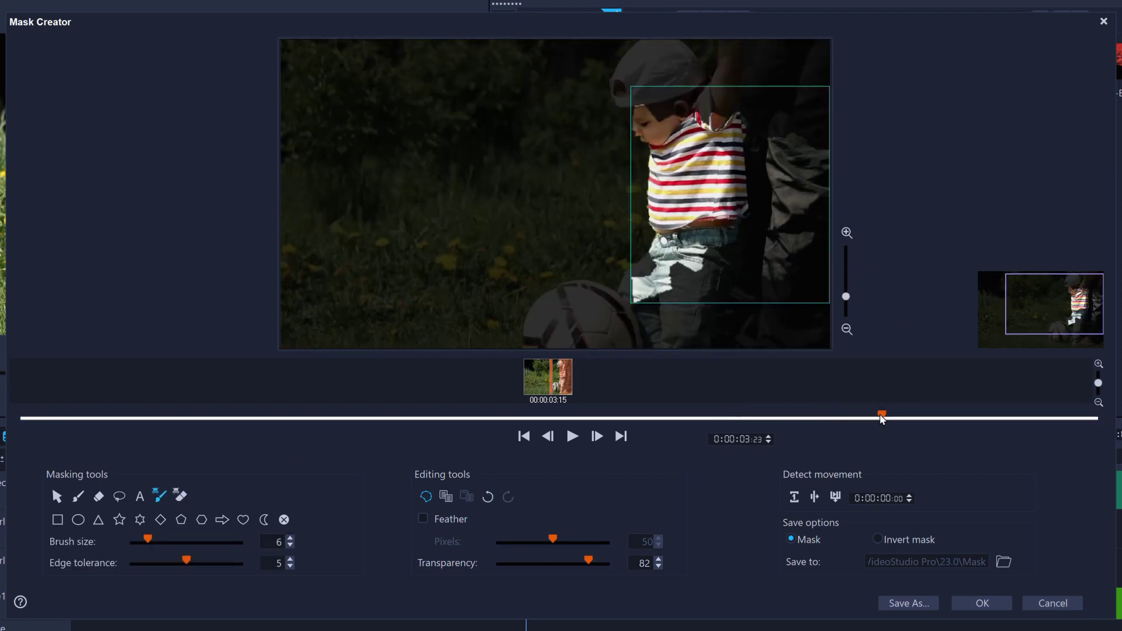
drag(900, 418, 1054, 418)
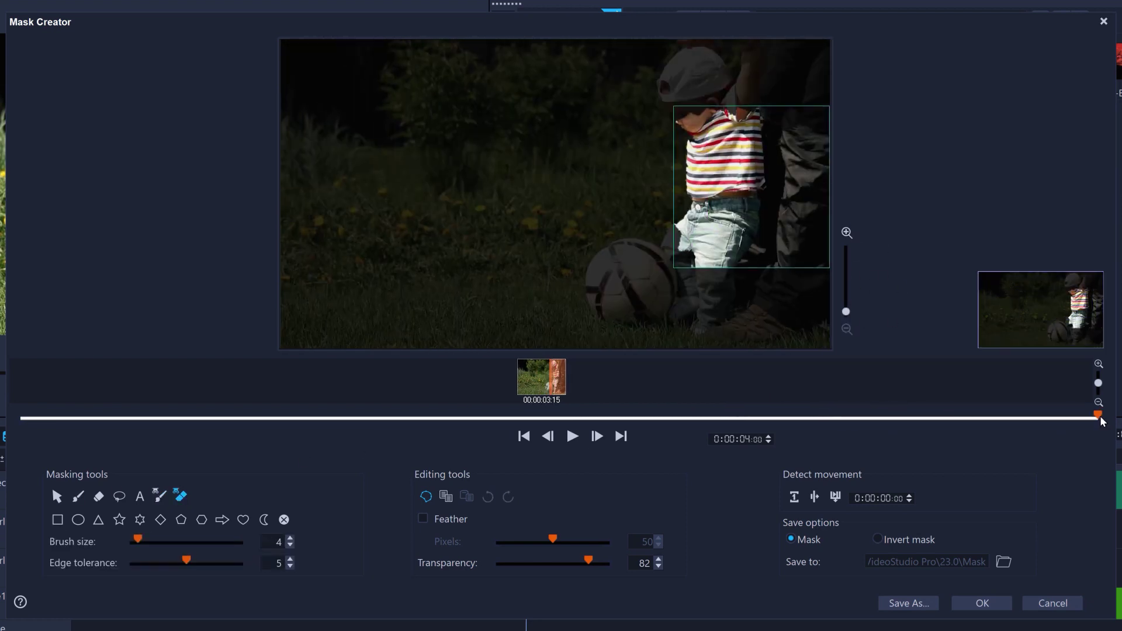
Accept the mask, zoom the timeline in, and move the masked 273.mov clip to Overlay2
click(983, 603)
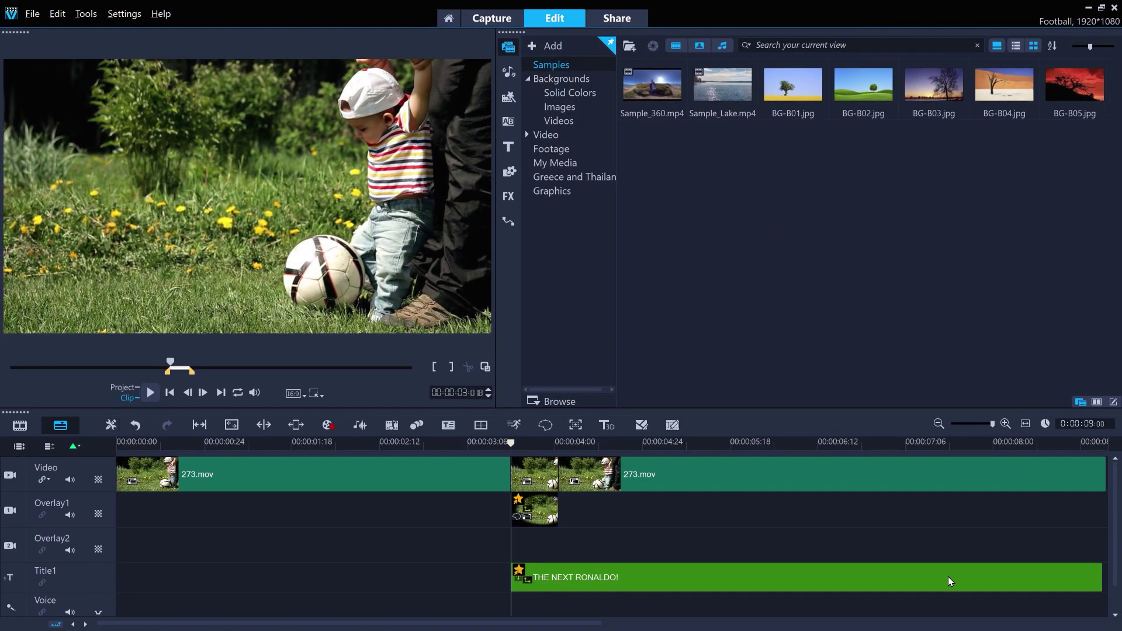
click(1005, 424)
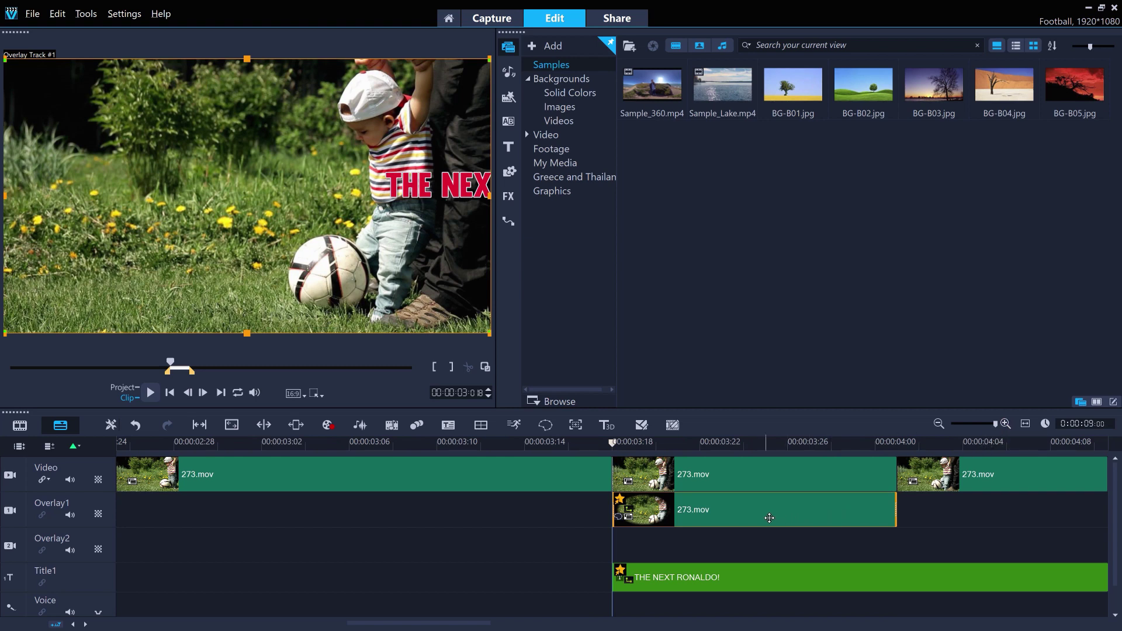
mouse_move(769, 519)
mouse_down()
mouse_move(751, 579)
mouse_move(751, 514)
mouse_up()
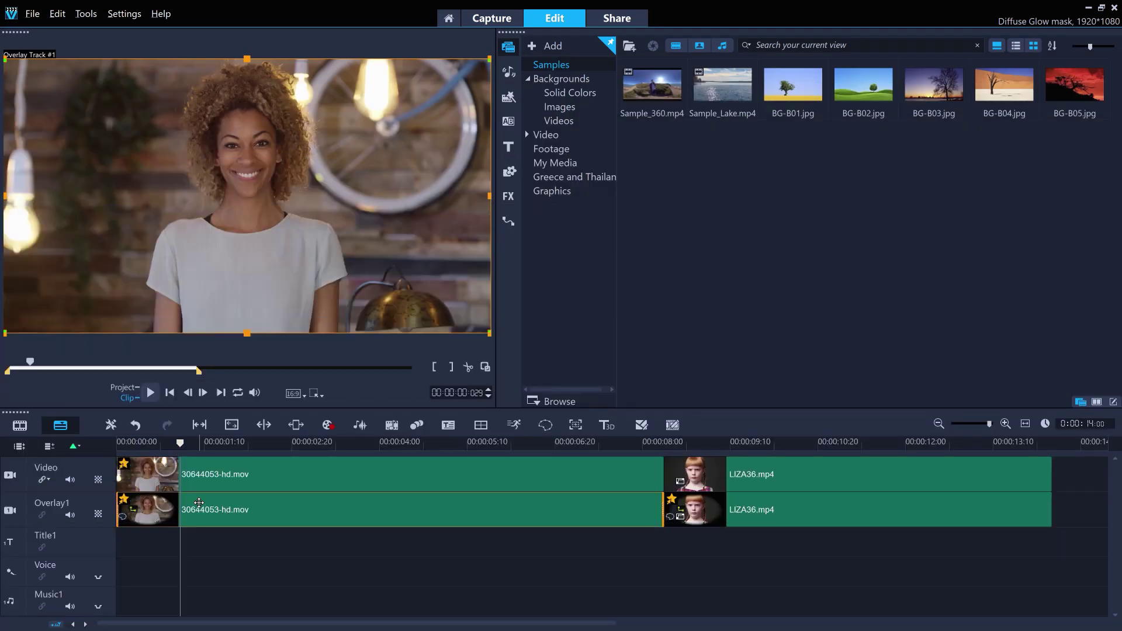
Preview the masked overlay alone by temporarily hiding the Video track, then reselect 30644053-hd.mov
click(11, 476)
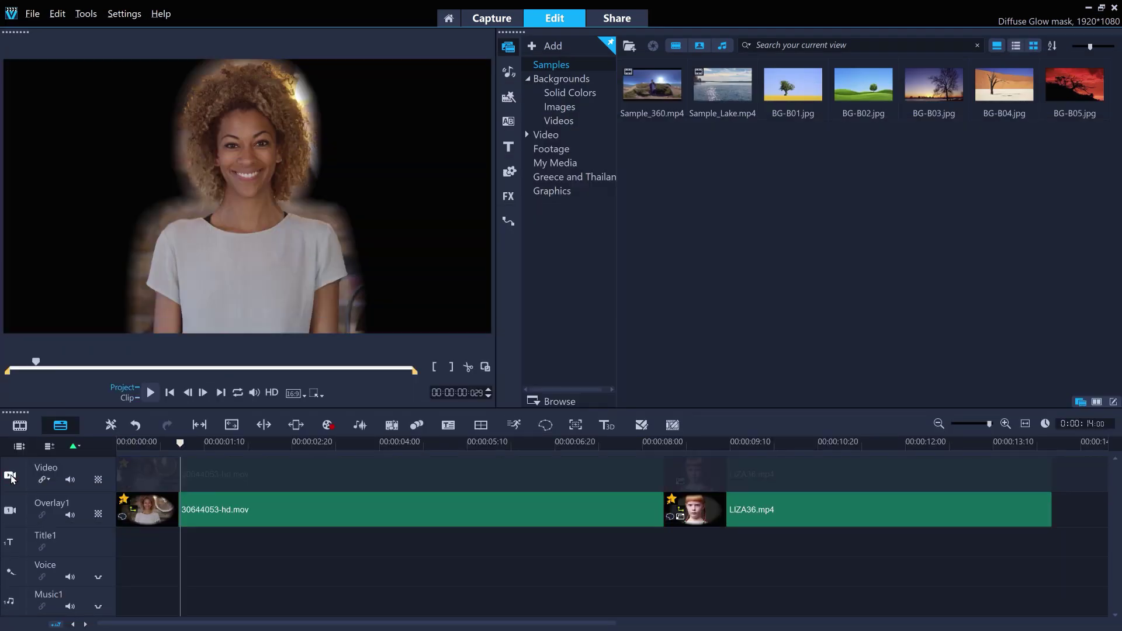
drag(184, 444, 201, 460)
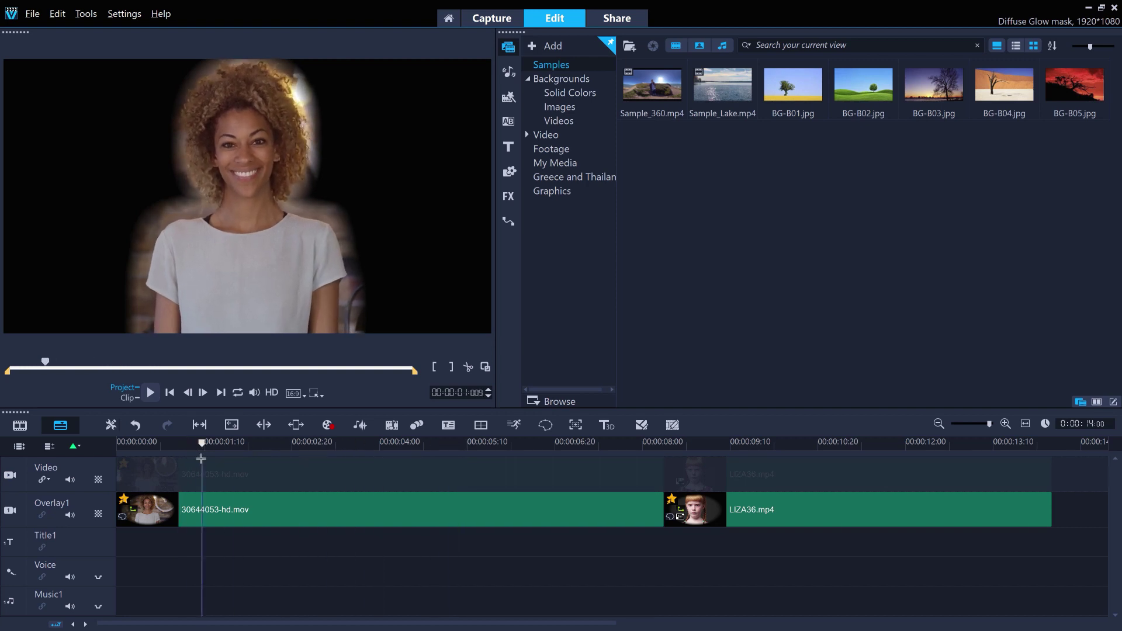
click(14, 478)
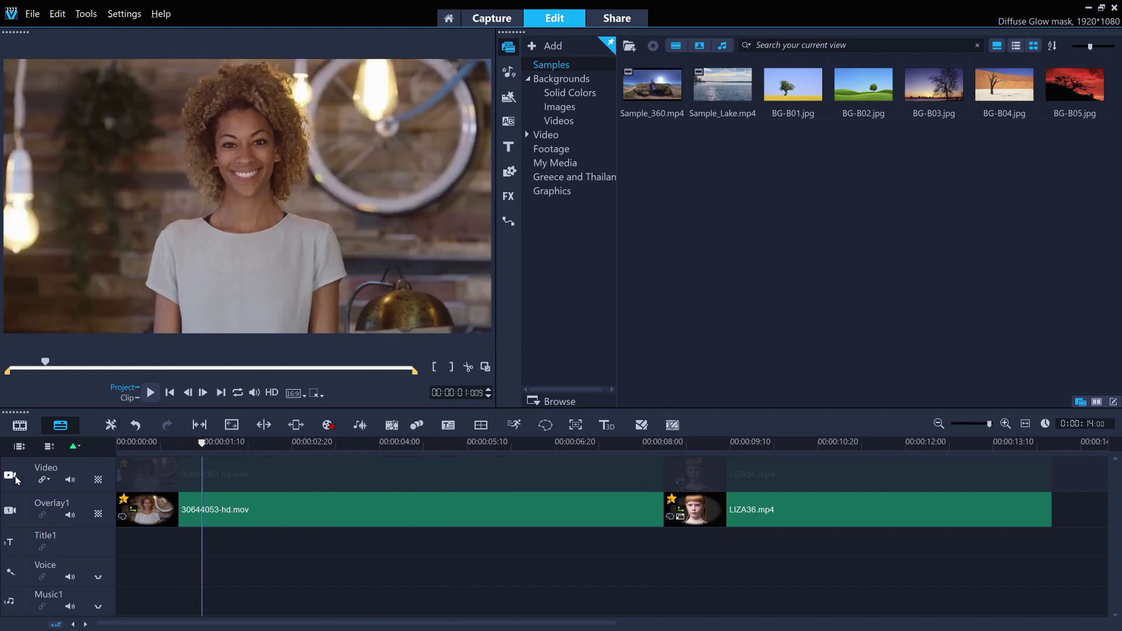
click(250, 474)
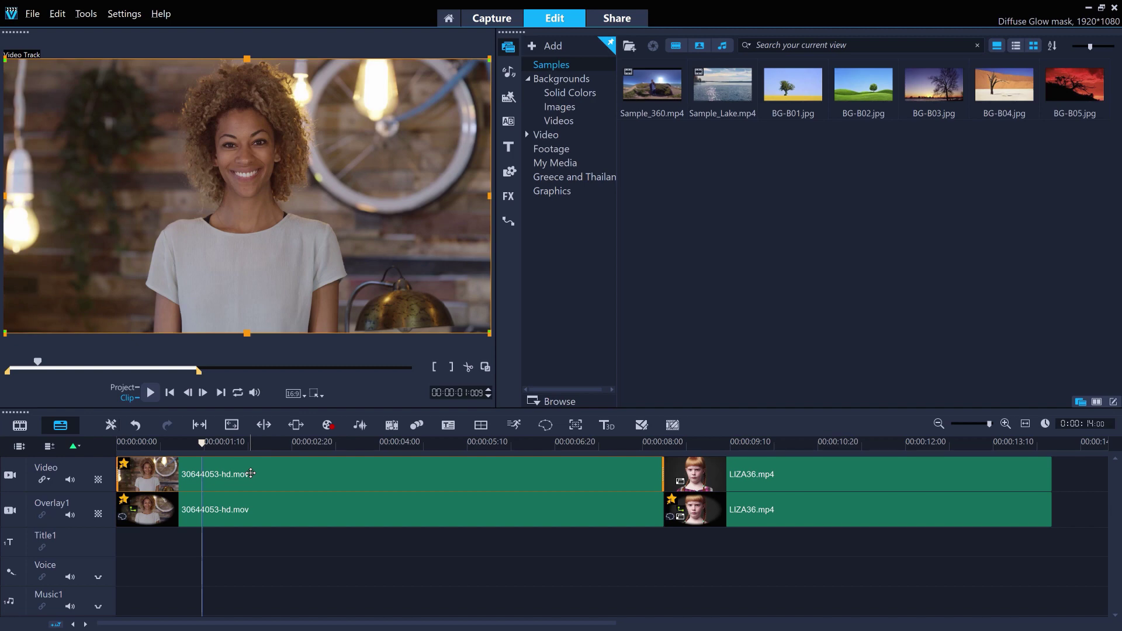
Set the woman overlay clip's Hue to 37 and play the project to review the green tint
double_click(250, 519)
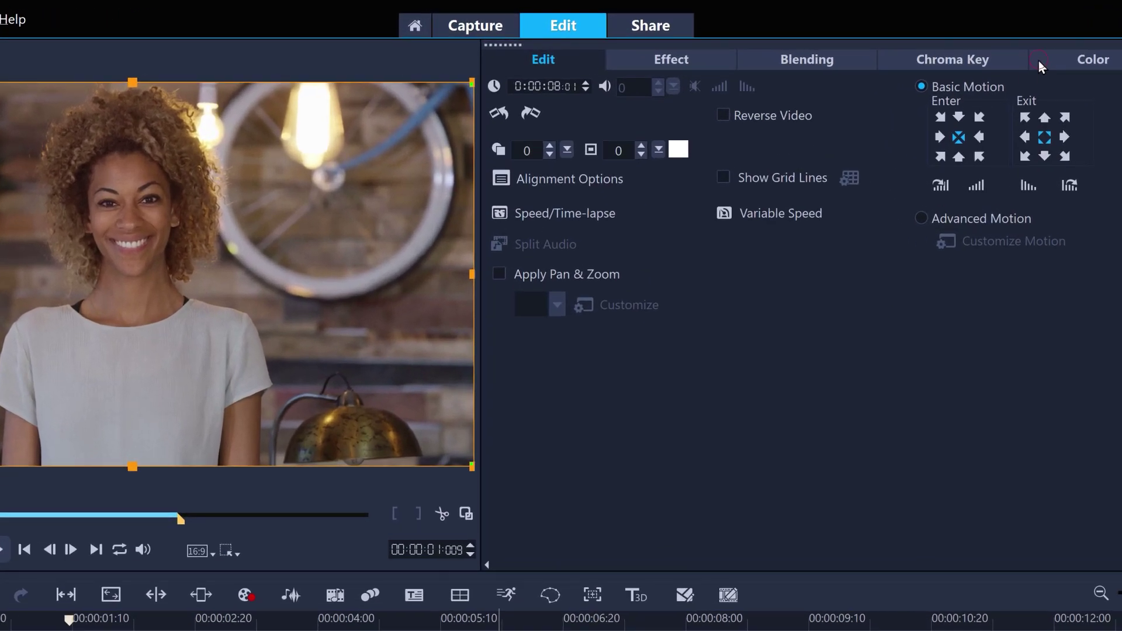
click(1037, 59)
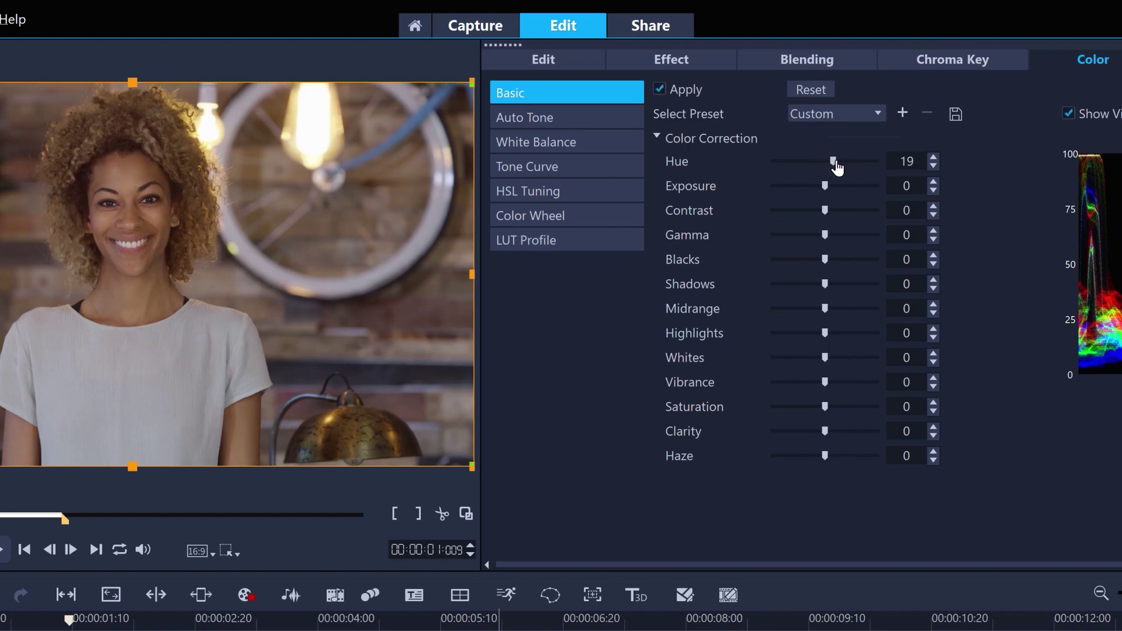
drag(836, 167, 834, 163)
click(151, 395)
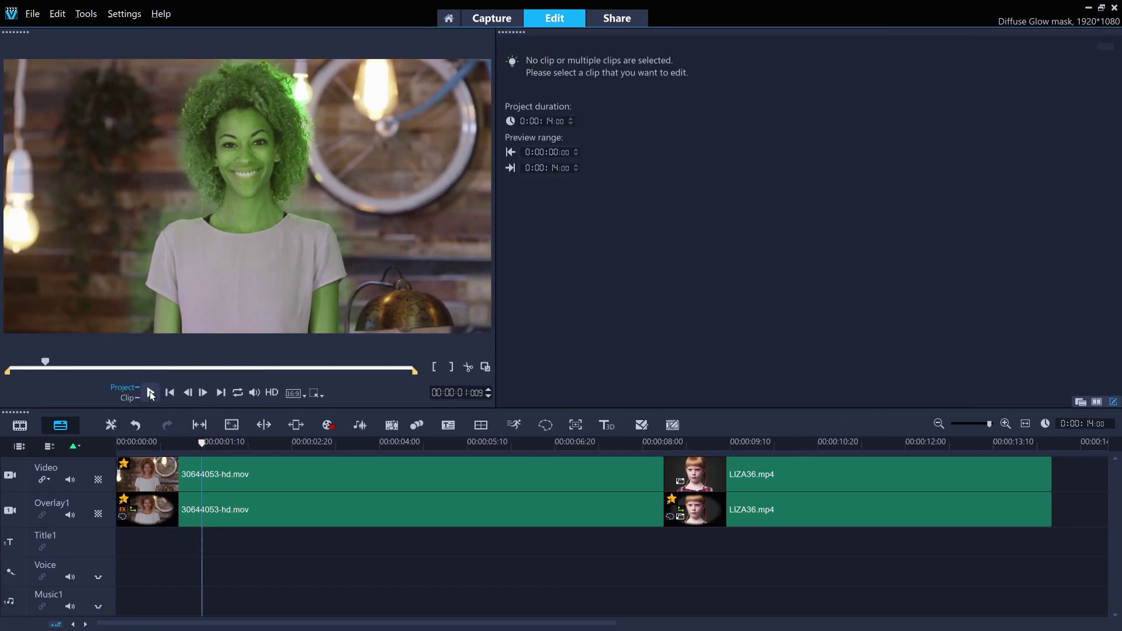
click(150, 394)
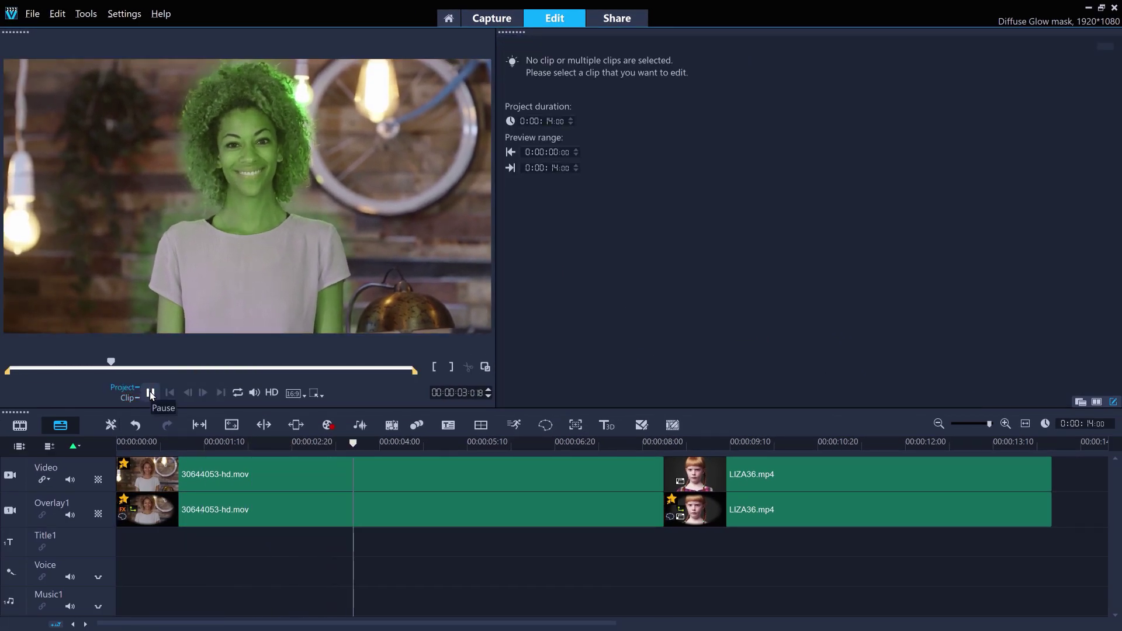
click(151, 395)
click(251, 514)
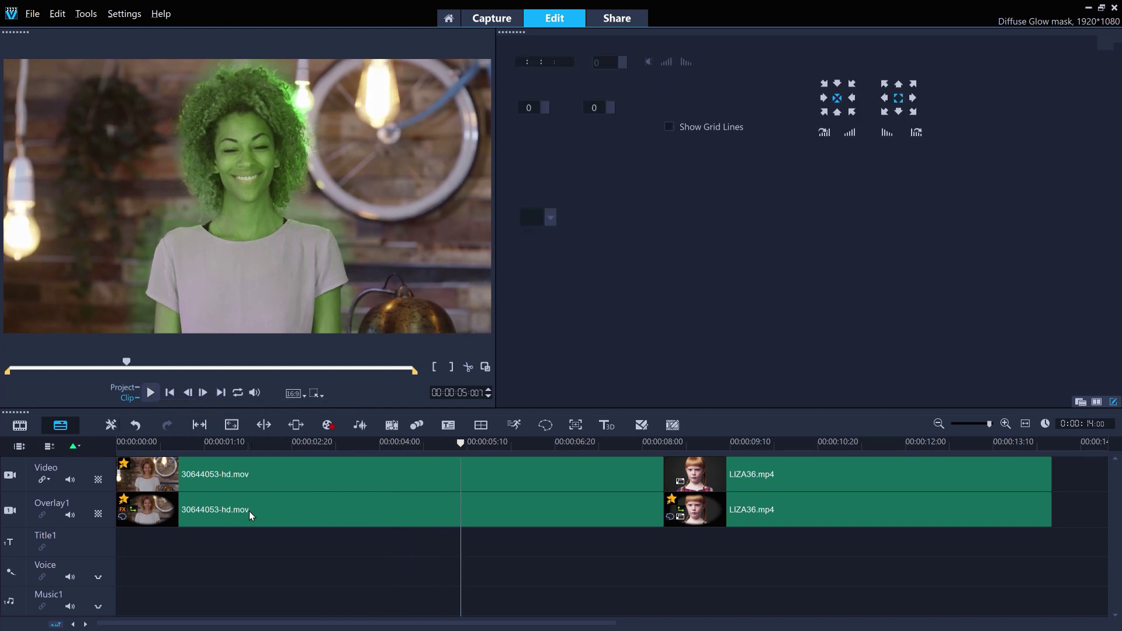
Reset the overlay Hue, apply Motion Blur and DiffuseGlow to the background clip, and play the project
click(931, 45)
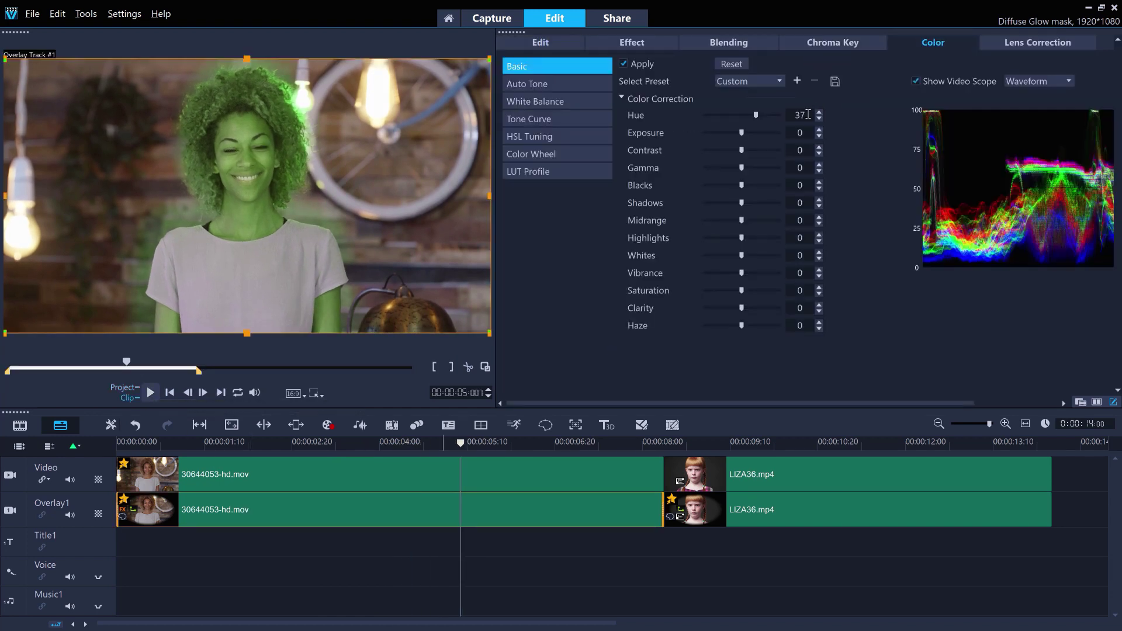
double_click(755, 115)
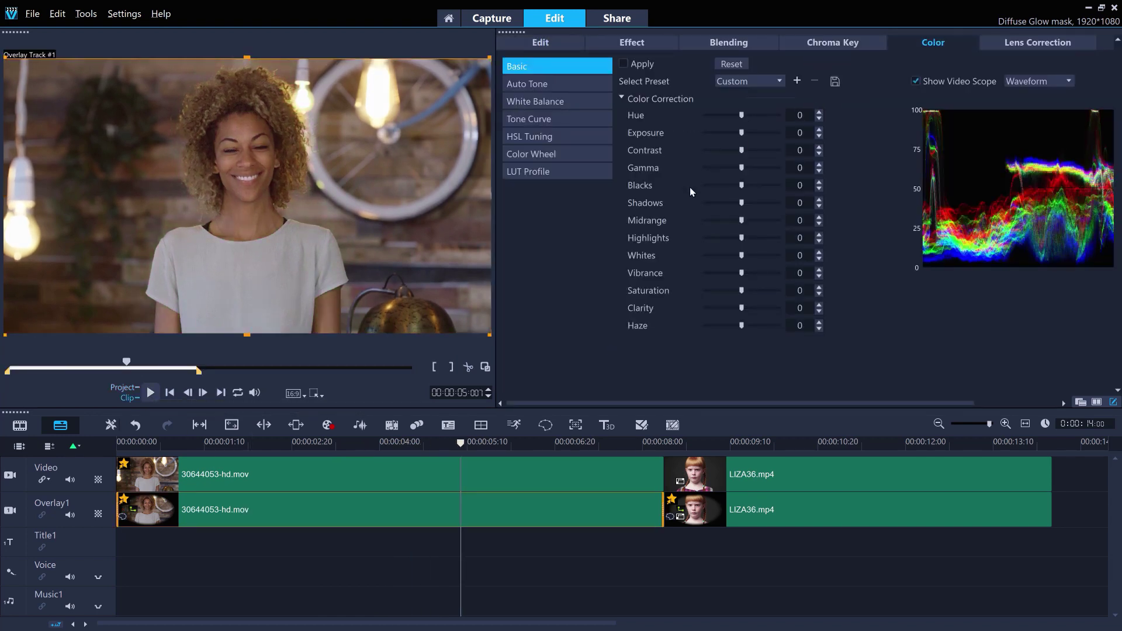
click(446, 465)
click(762, 42)
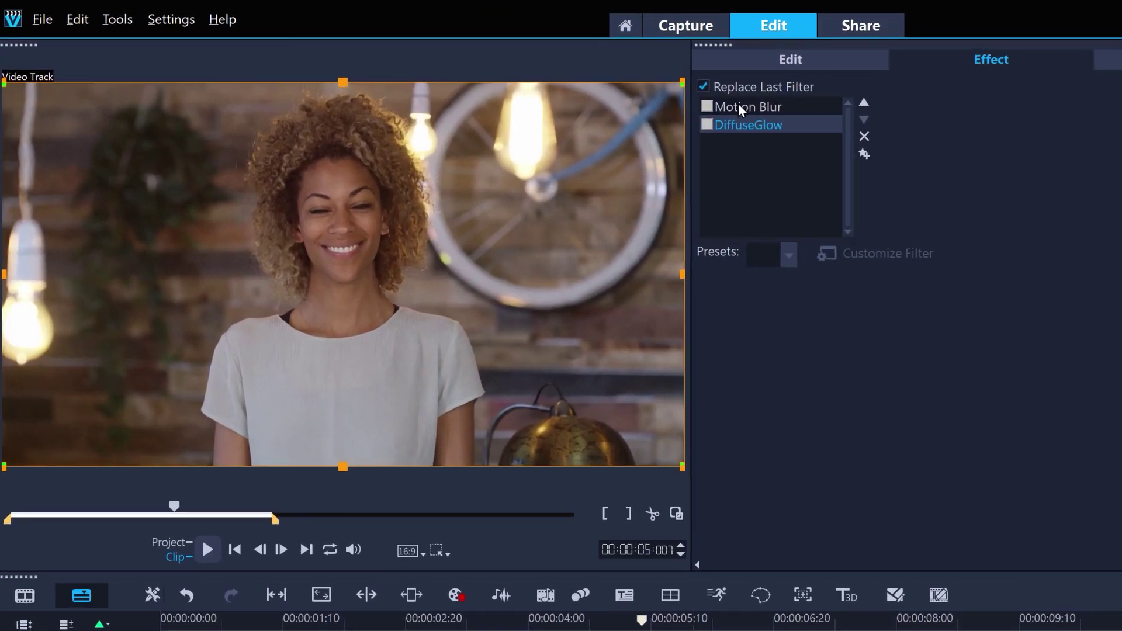
click(710, 107)
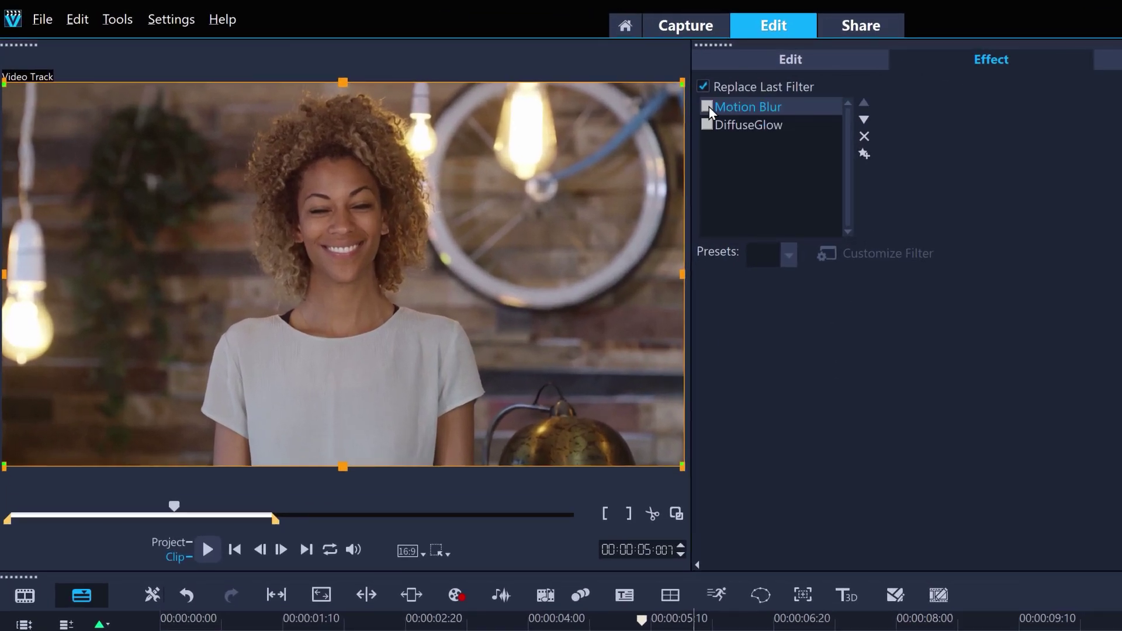
click(708, 124)
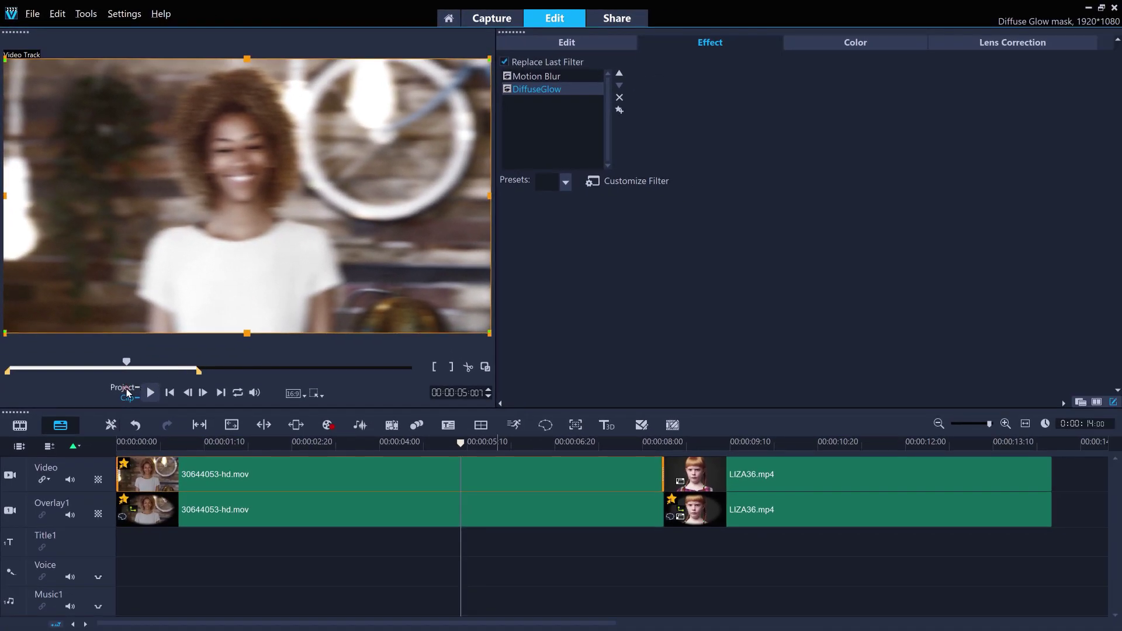
click(125, 387)
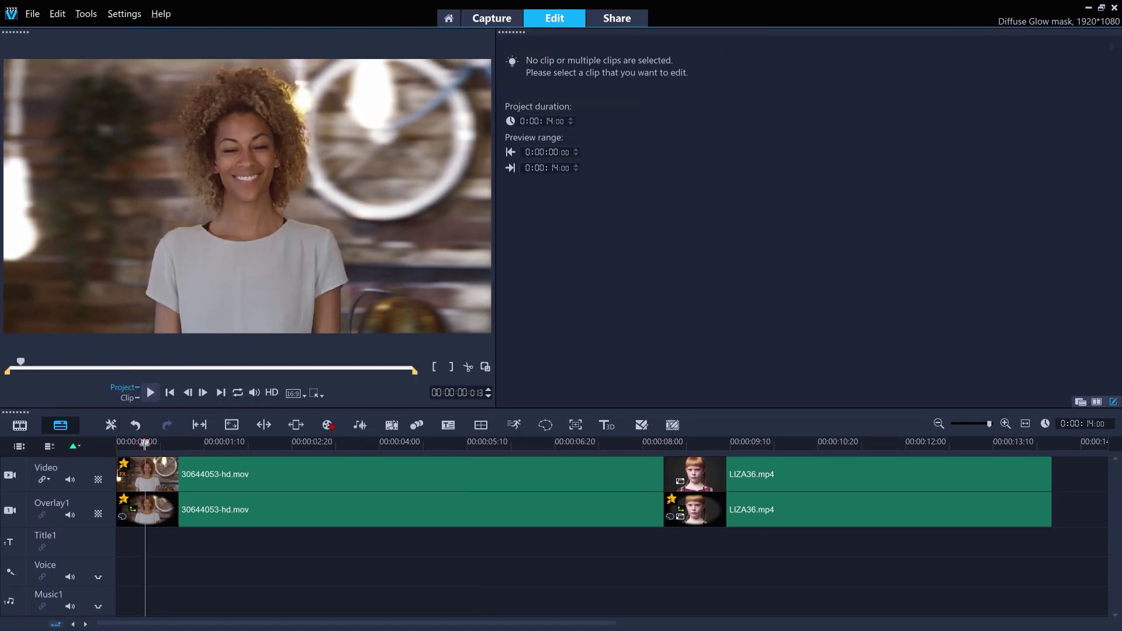
click(150, 394)
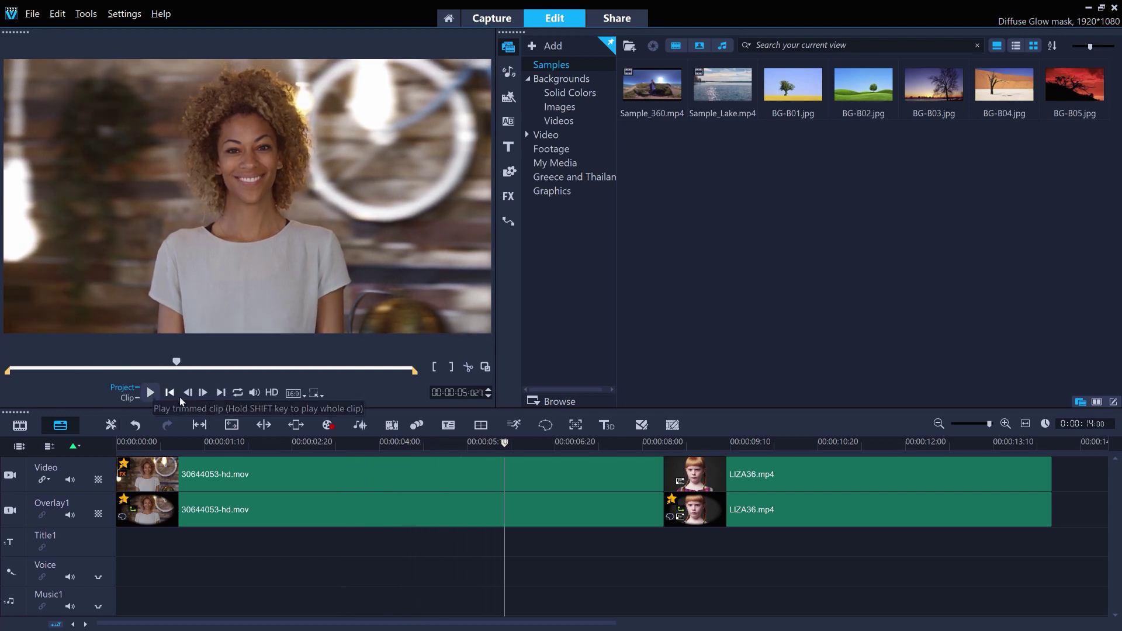
Apply the Mosaic filter to the LIZA36.mp4 overlay clip and play the project to review it
click(693, 444)
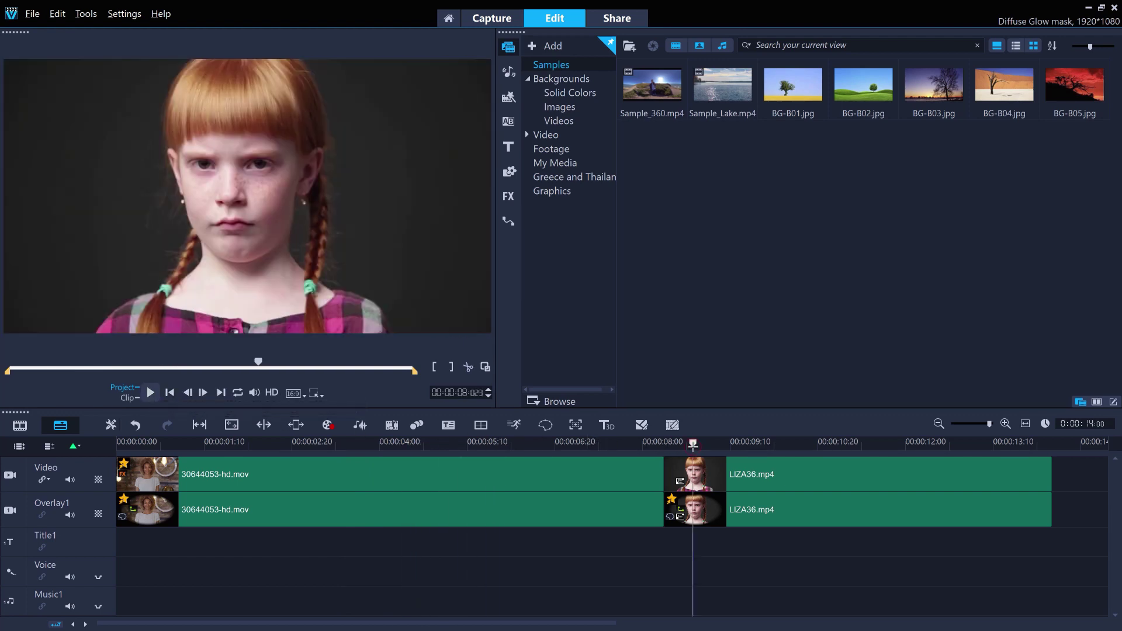
double_click(724, 512)
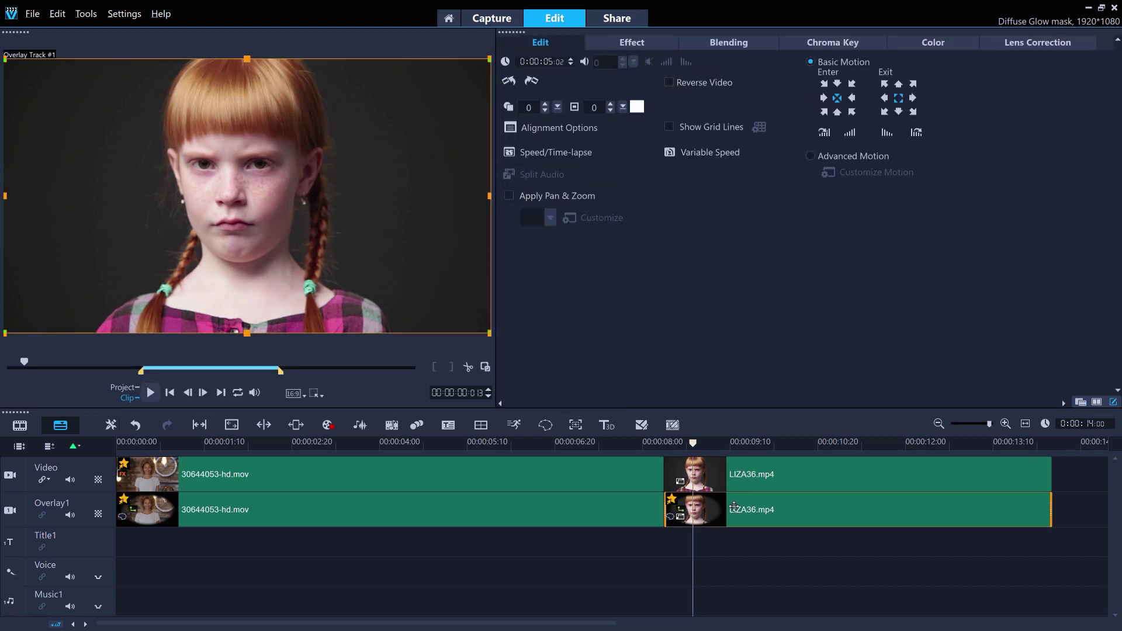
click(655, 45)
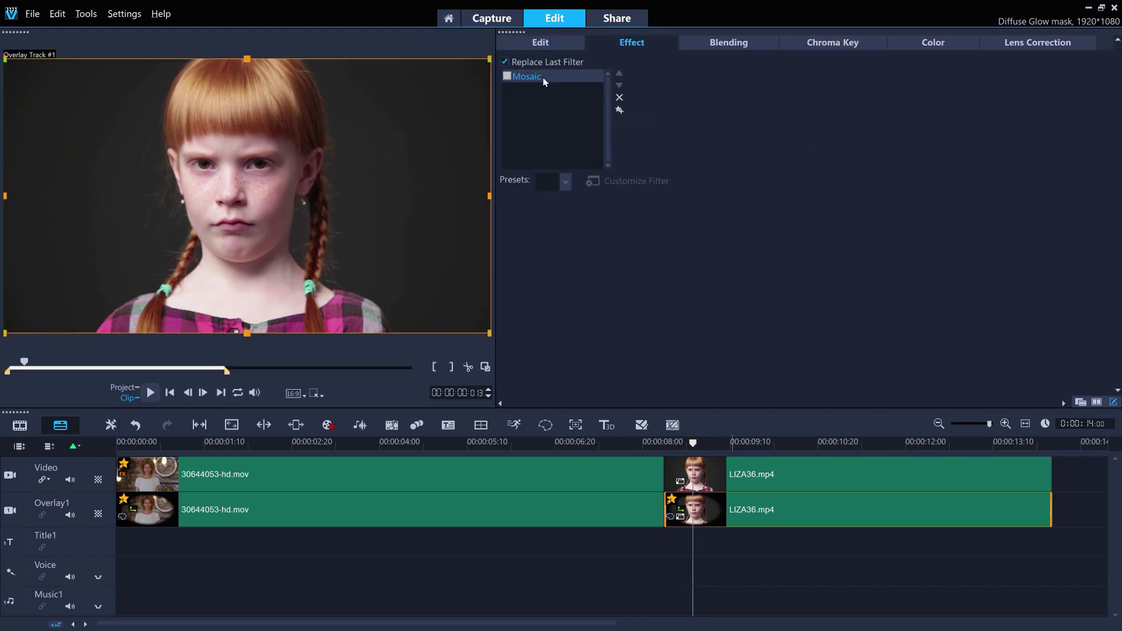
click(507, 77)
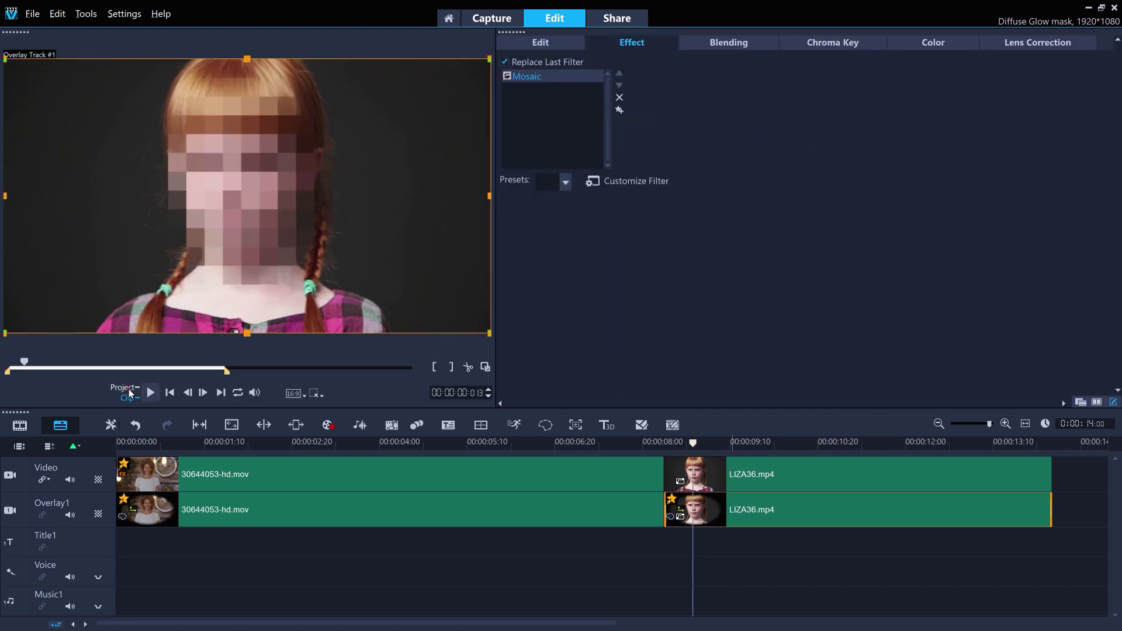
click(130, 391)
click(150, 393)
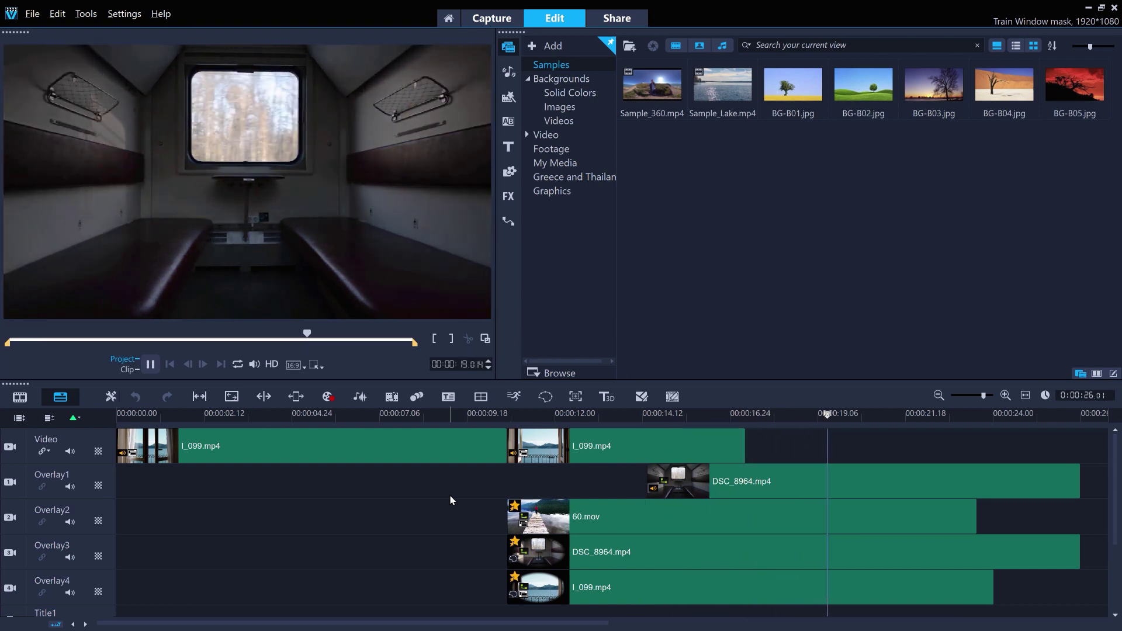
Stop playback around 13 seconds and disable the Overlay4 track holding I_099.mp4
key(space)
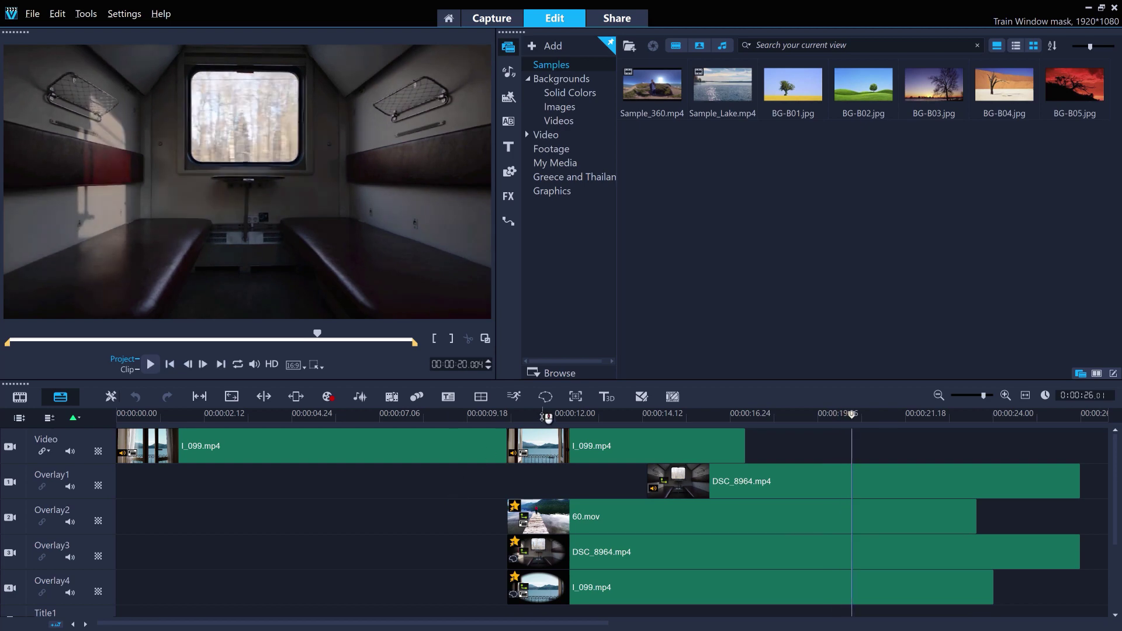
drag(541, 414, 598, 414)
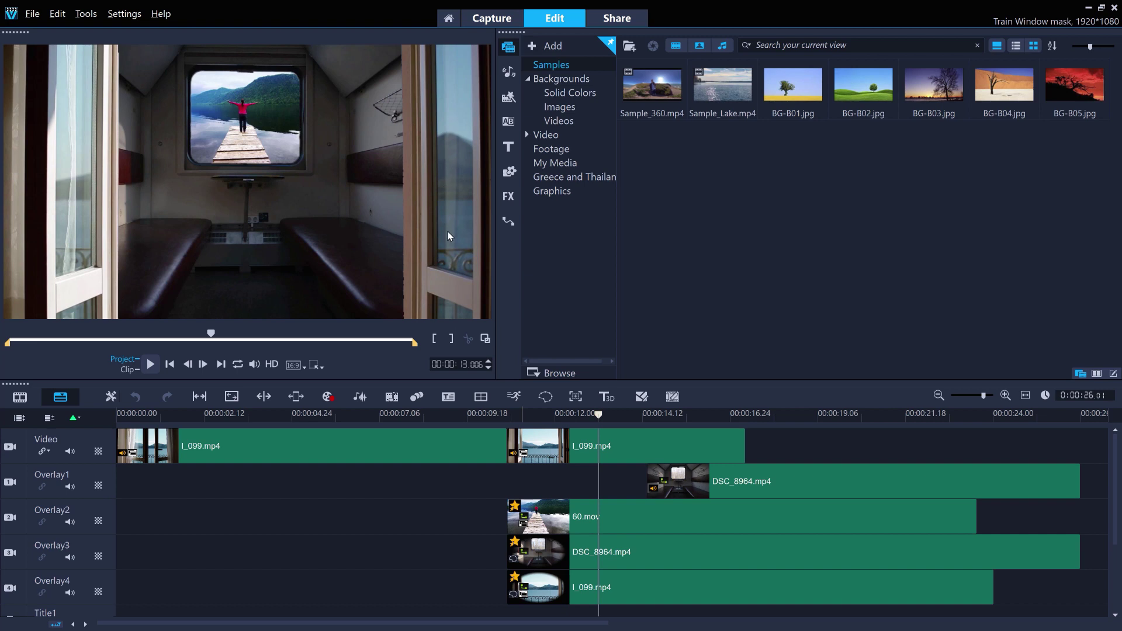
click(545, 590)
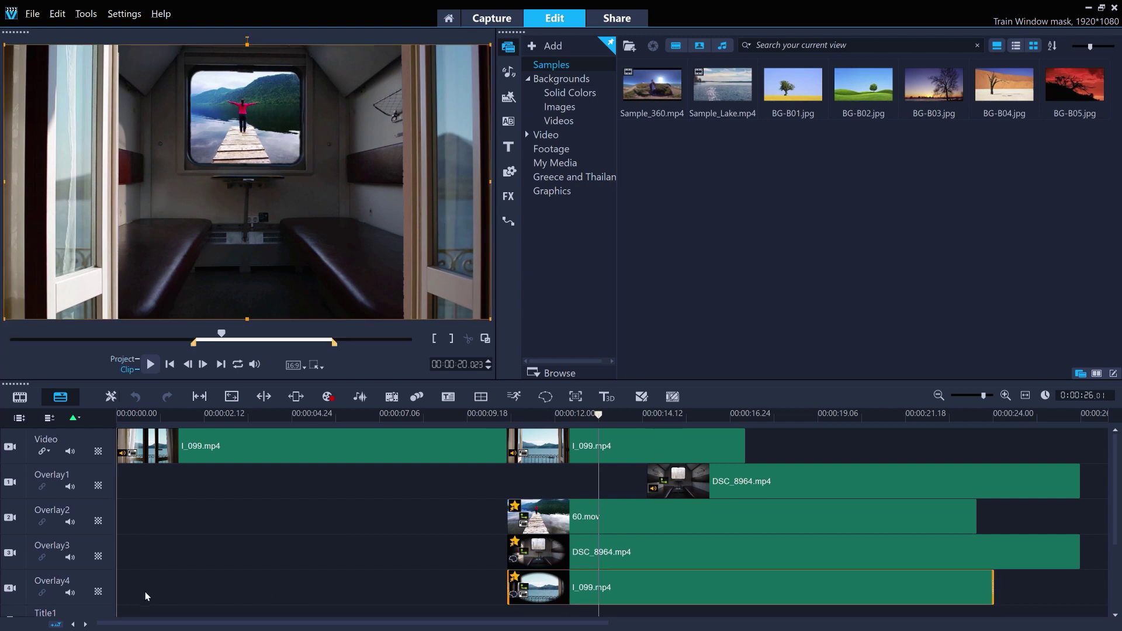
click(9, 588)
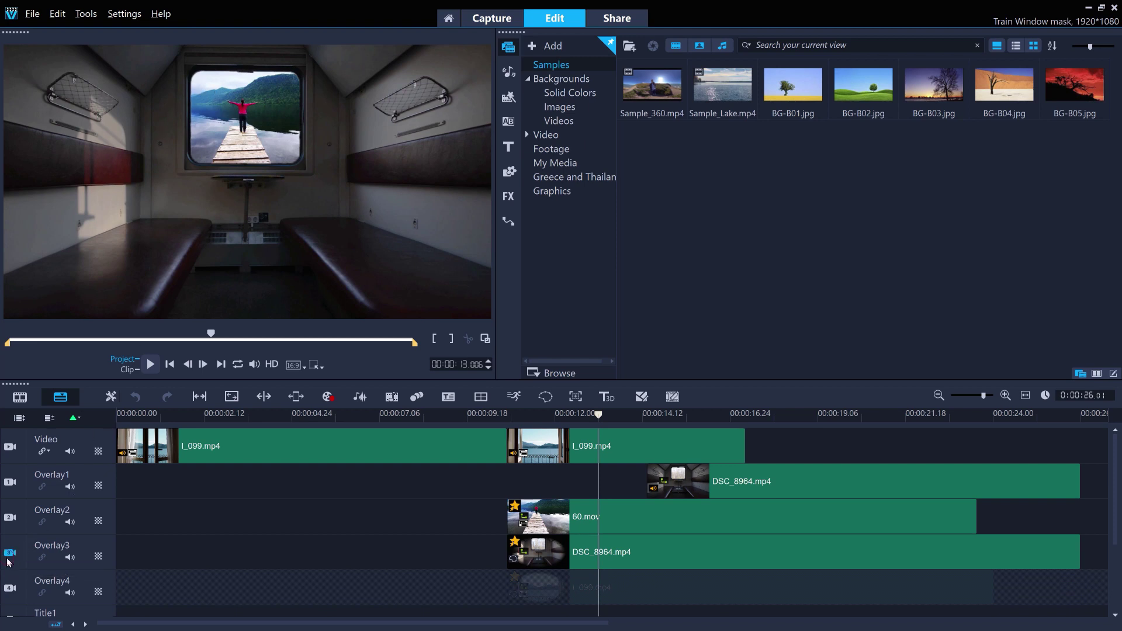
Compare the composite with Overlay3 and Overlay2 toggled off, then re-enable Overlay2, Overlay3 and Overlay4
click(10, 552)
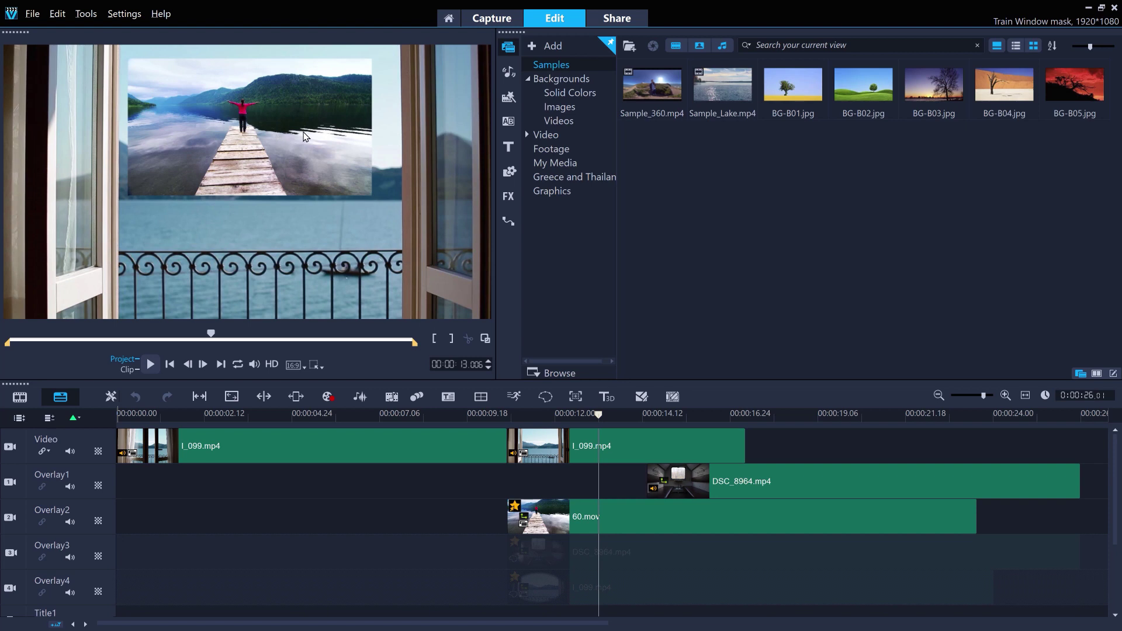
click(8, 522)
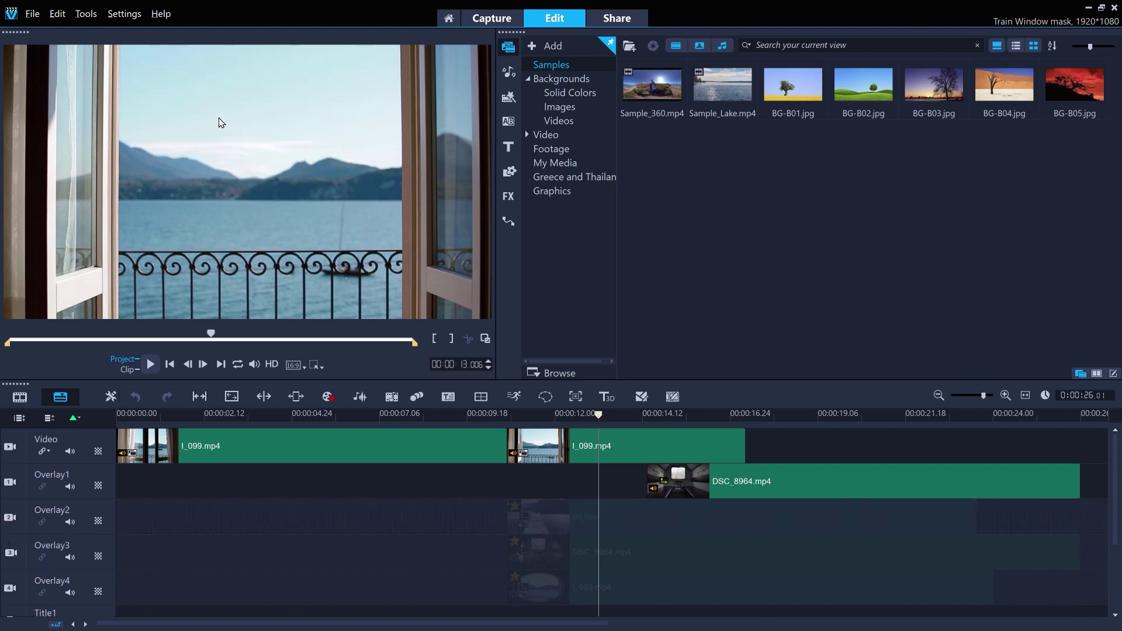
drag(602, 412, 527, 414)
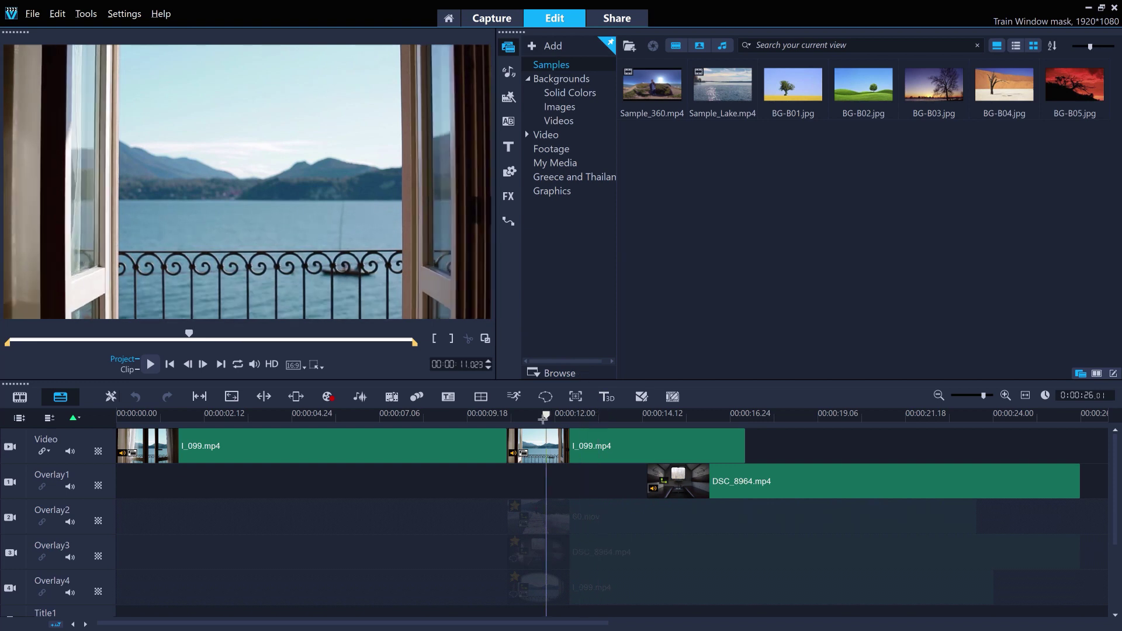
click(10, 553)
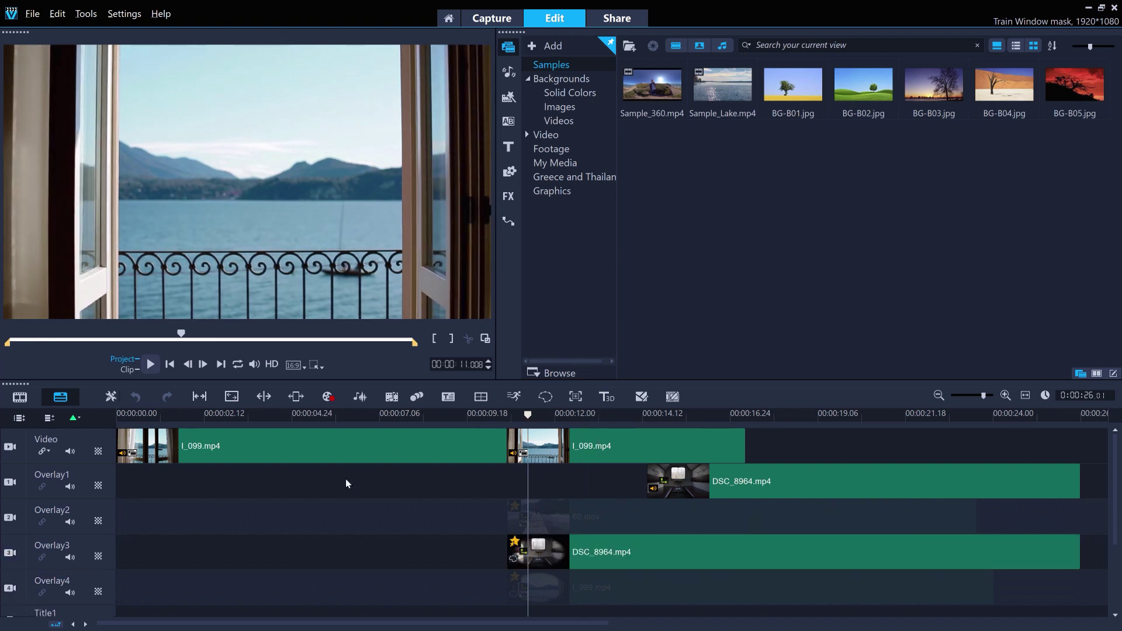
drag(529, 414, 117, 415)
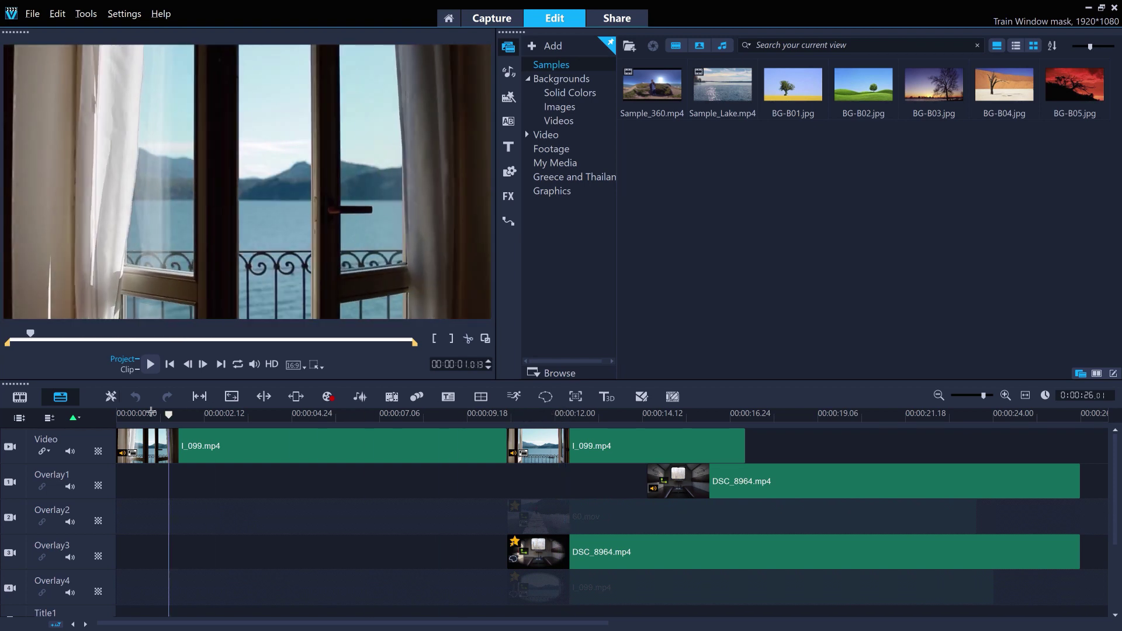
click(10, 588)
click(10, 517)
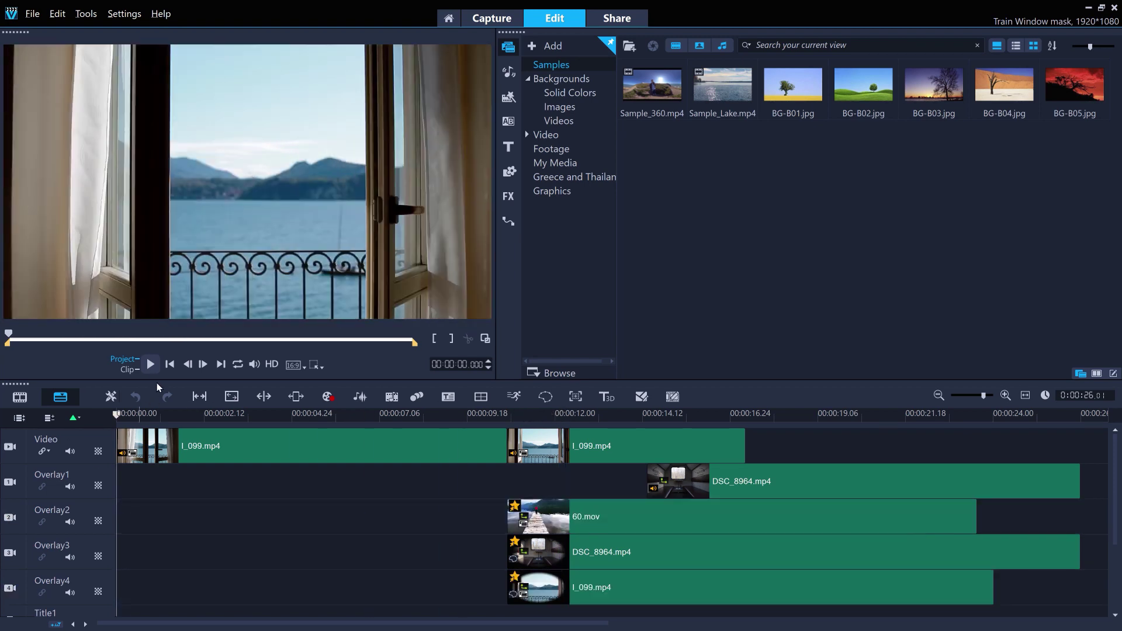